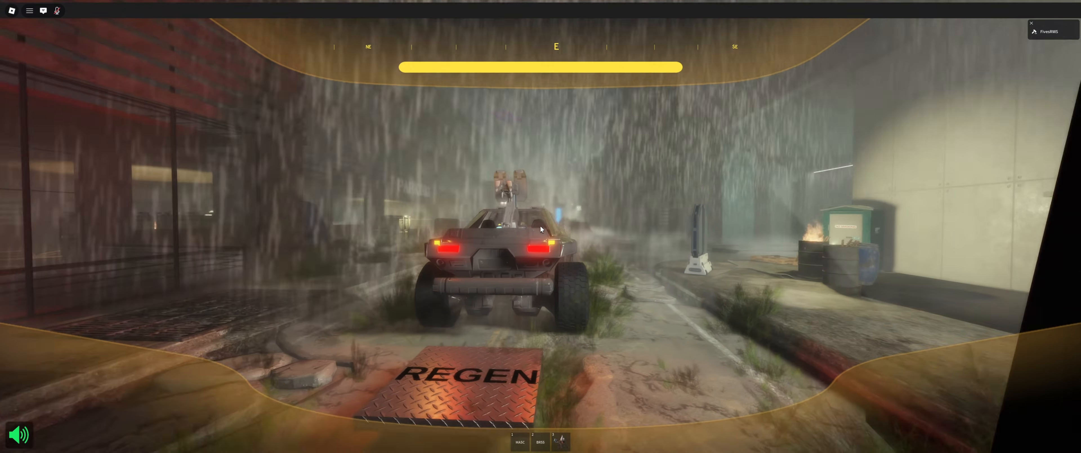
key(2)
key(w)
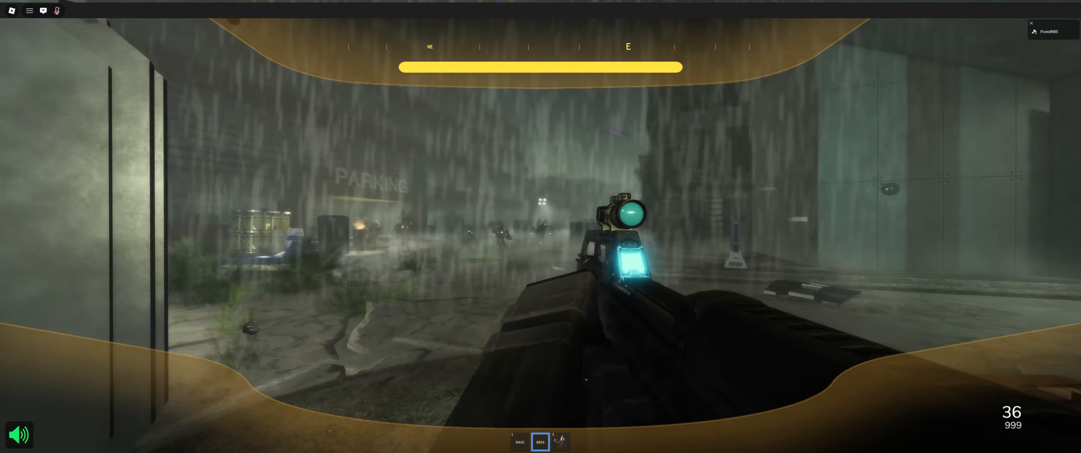
click(541, 243)
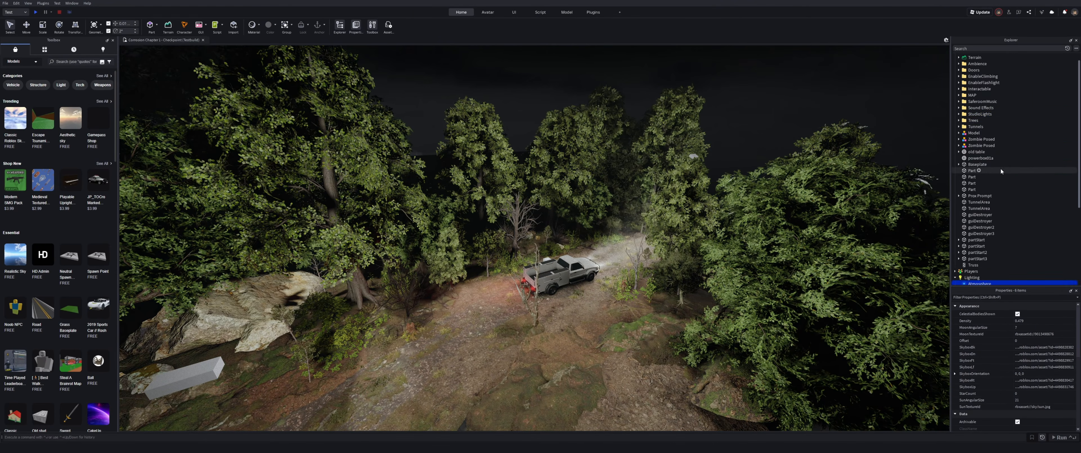
drag(980, 156, 980, 156)
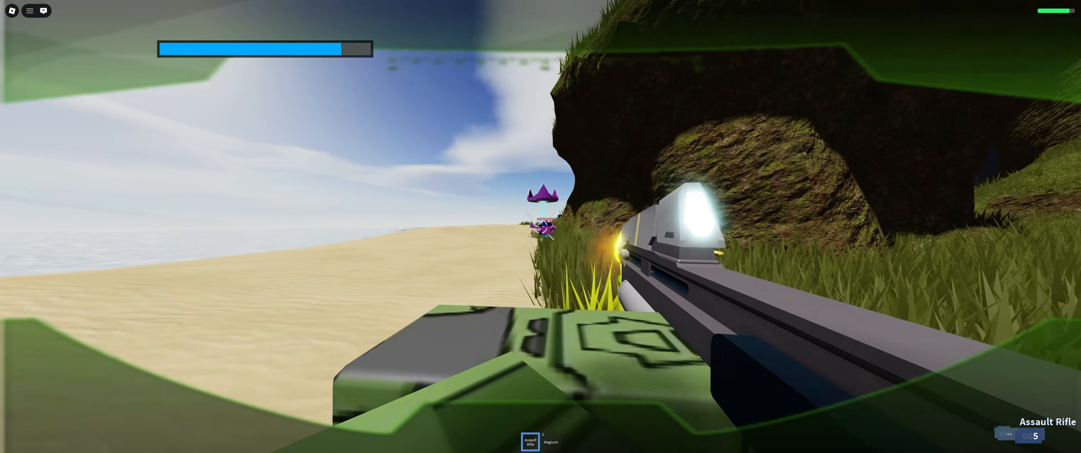
click(541, 226)
key(r)
key(w)
key(w)
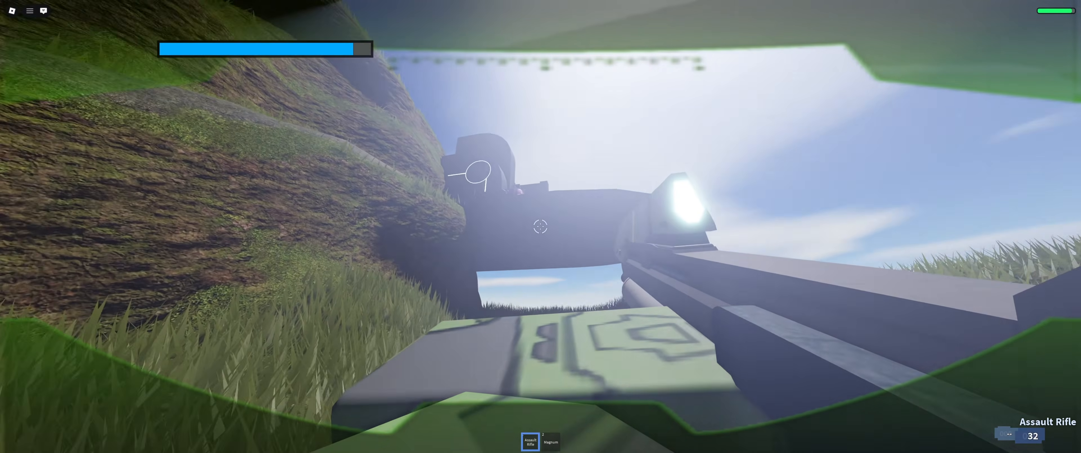
key(1)
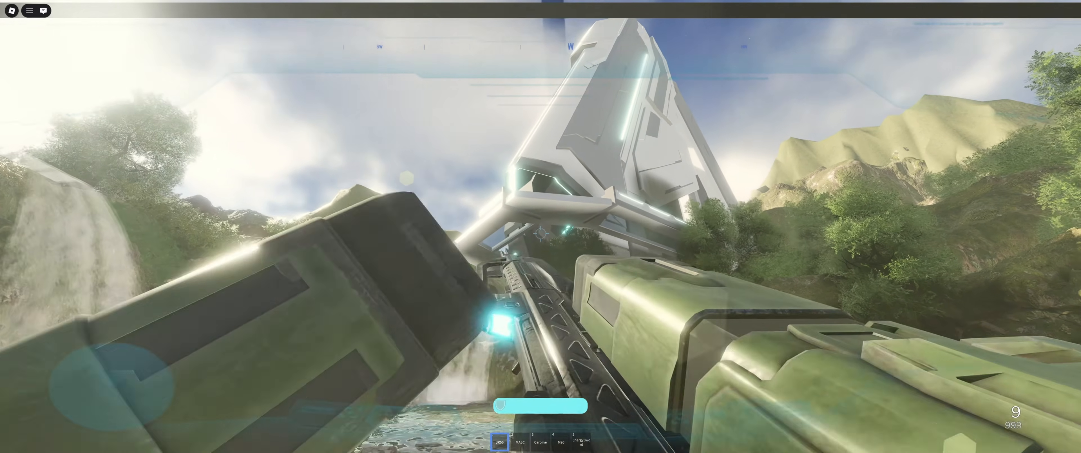
key(r)
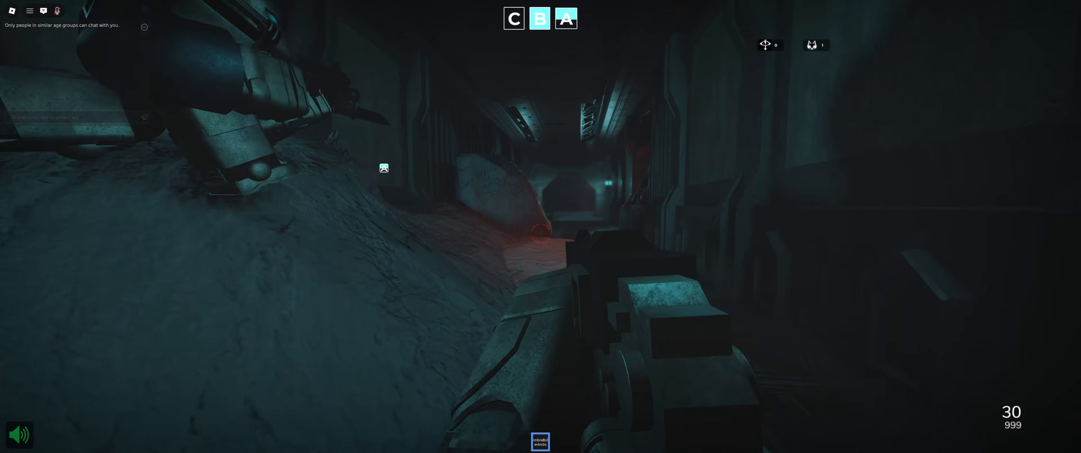
click(541, 233)
click(541, 234)
click(540, 234)
click(541, 233)
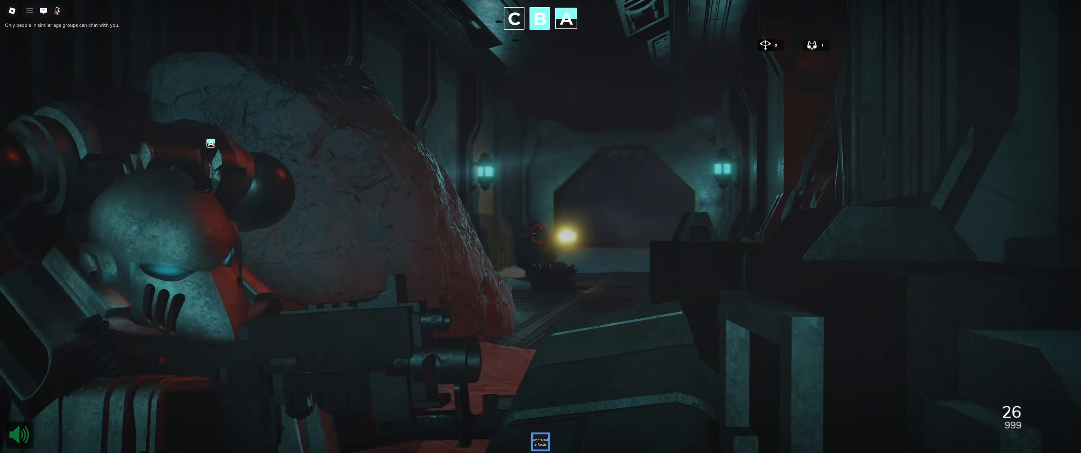
click(540, 233)
key(r)
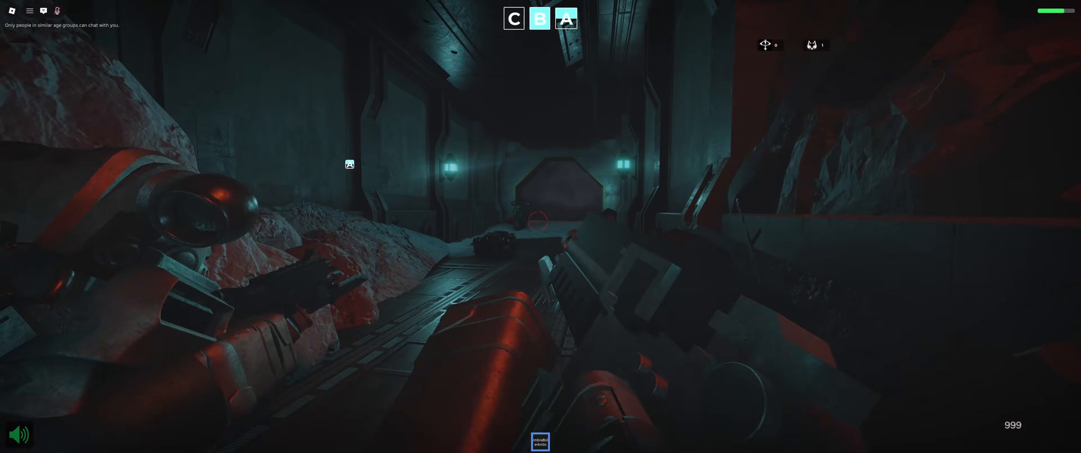
click(539, 226)
click(541, 234)
click(541, 233)
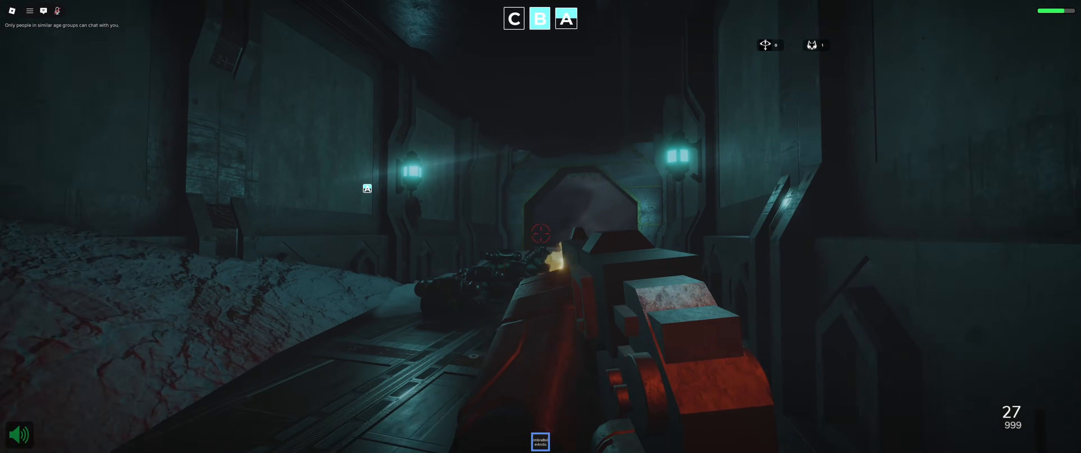
click(541, 233)
click(541, 234)
click(541, 233)
click(541, 233)
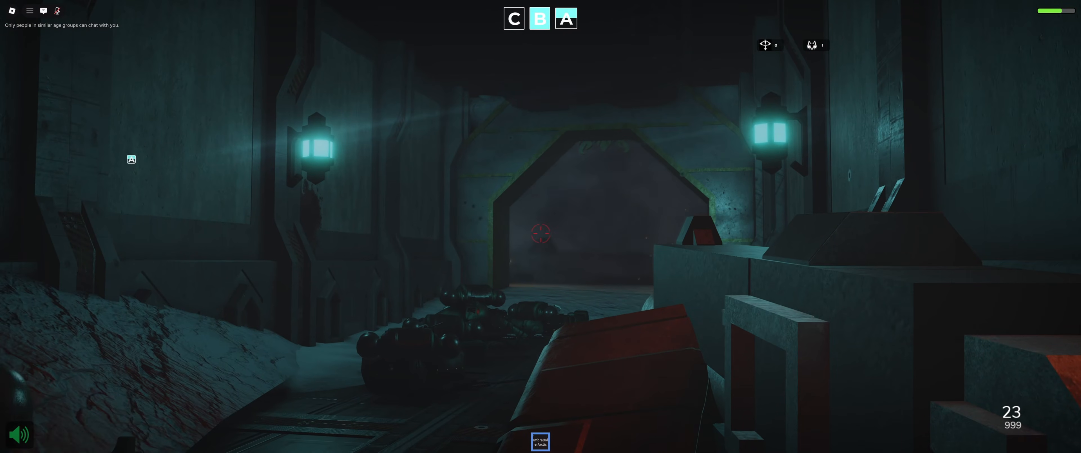
click(541, 233)
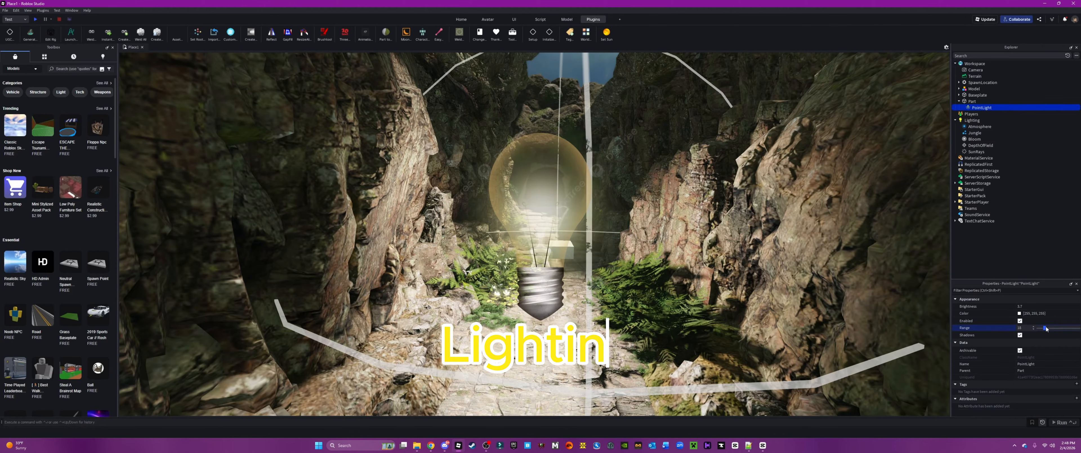
drag(1046, 329, 1050, 328)
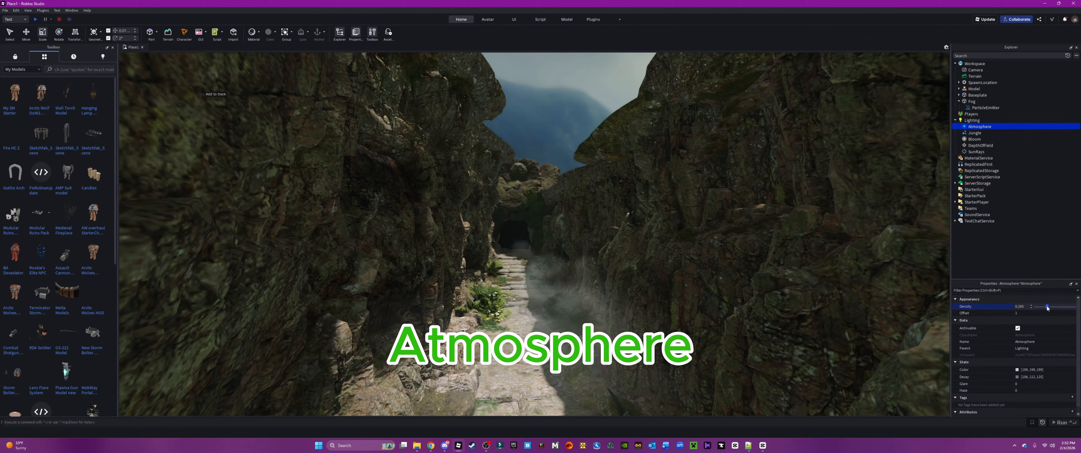
drag(1047, 308, 1057, 307)
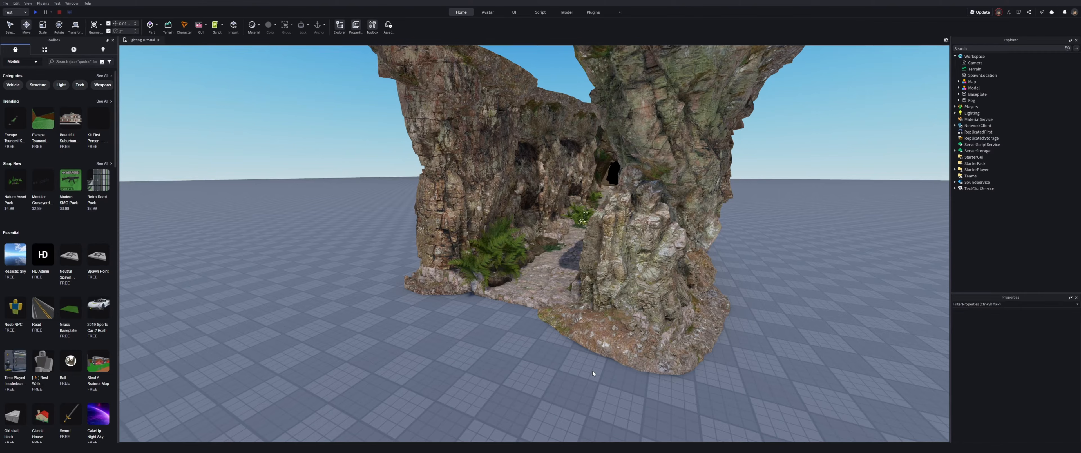
Step: Fly the camera around and through the rocky canyon model to inspect it
scroll(745, 364, down, 5)
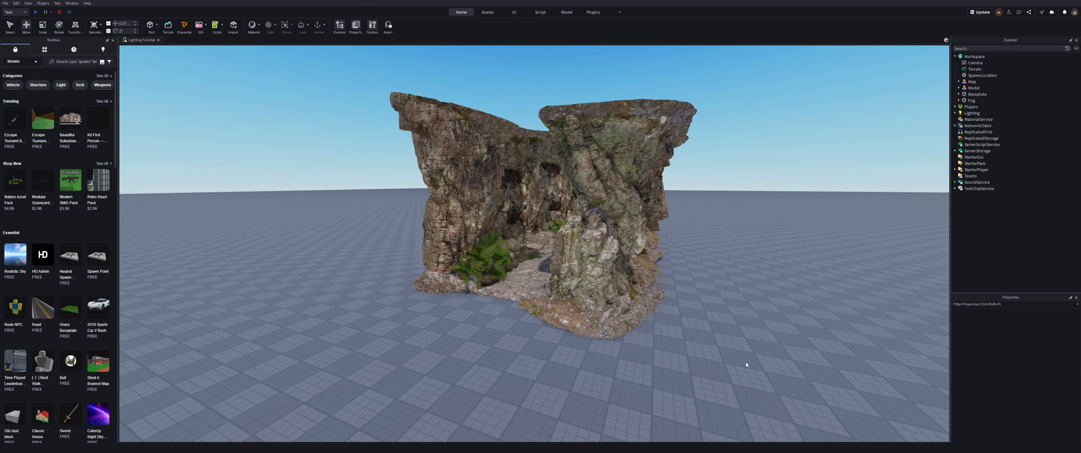
right_drag(745, 361, 745, 362)
key(a)
key(w)
key(s)
right_drag(587, 279, 587, 279)
key(w)
key(d)
key(s)
key(w)
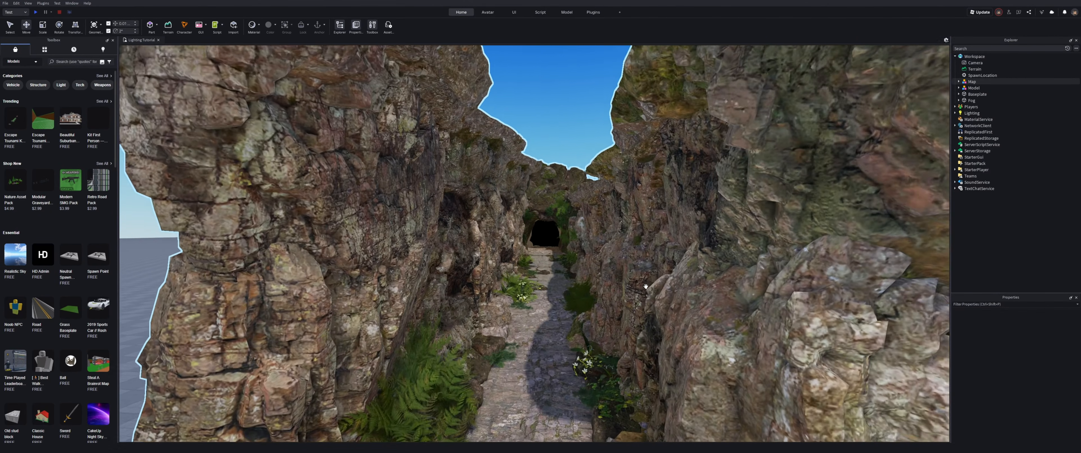
key(w)
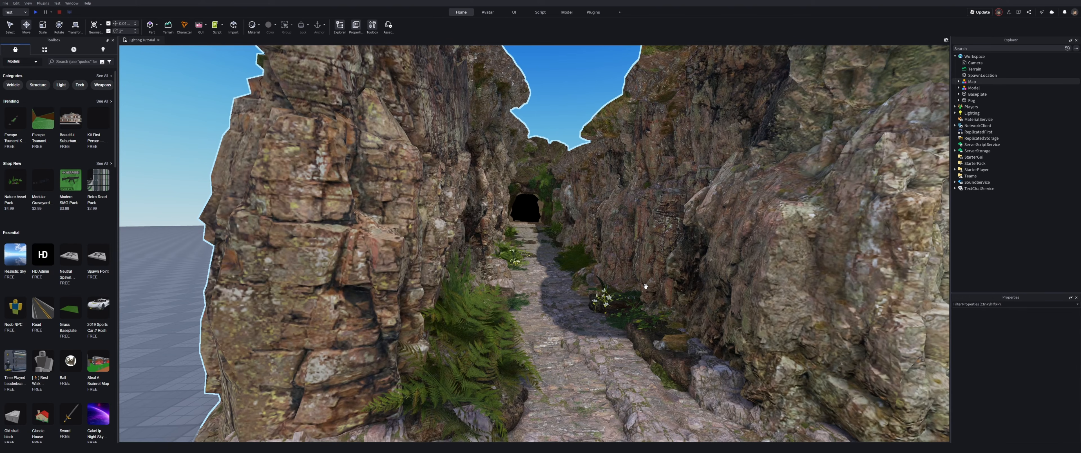
key(w)
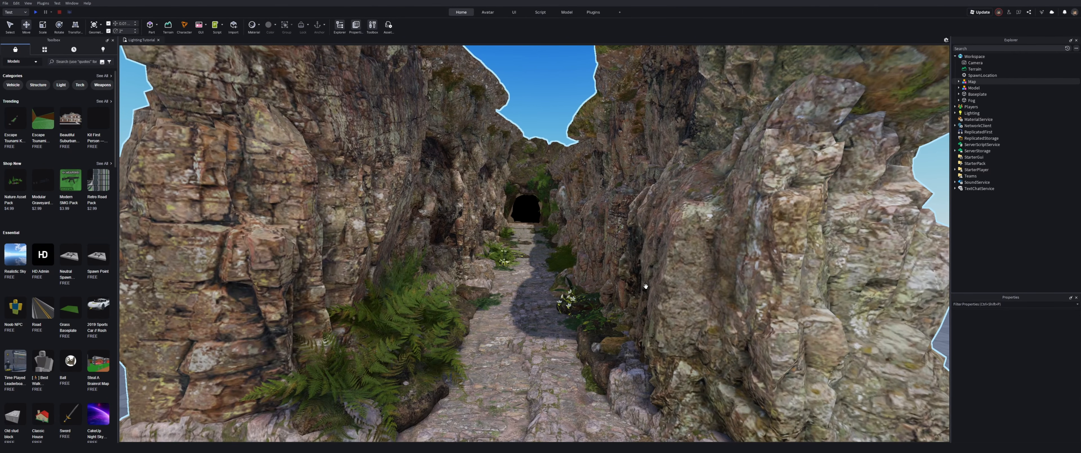
key(s)
right_drag(646, 286, 641, 286)
key(w)
key(w)
key(w)
key(w)
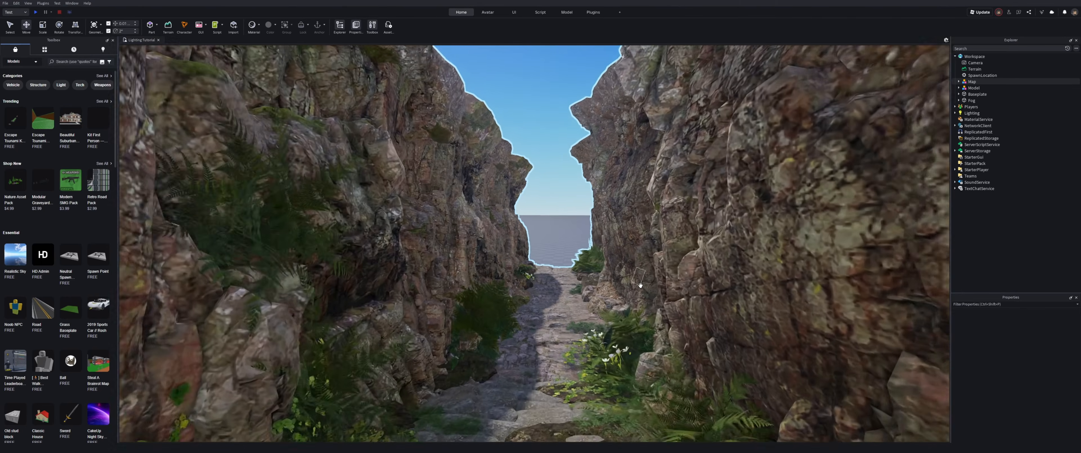
key(w)
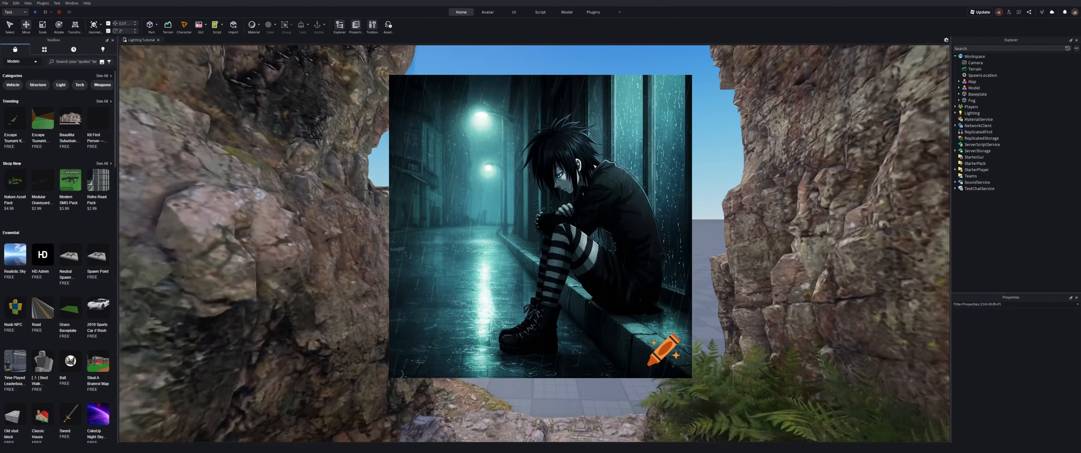
key(w)
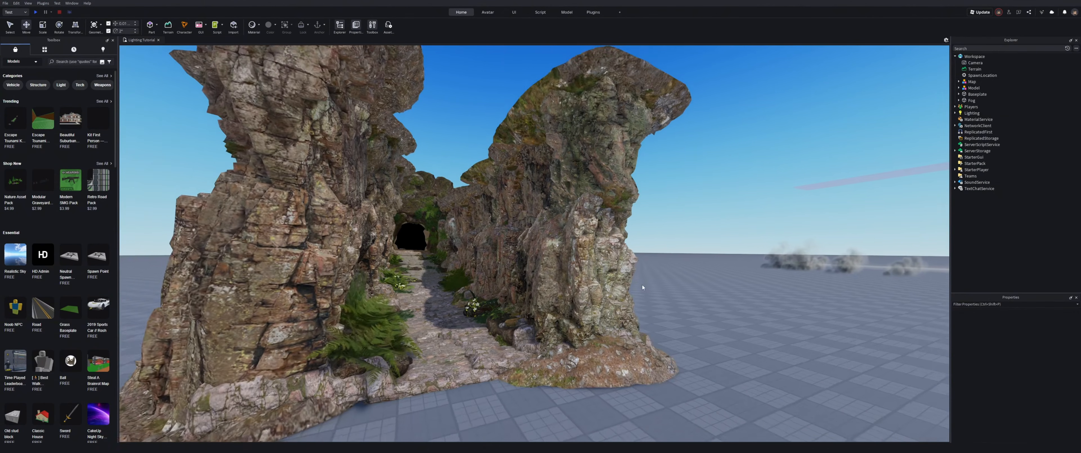
Step: Select the canyon model and frame it in the viewport
click(639, 285)
key(f)
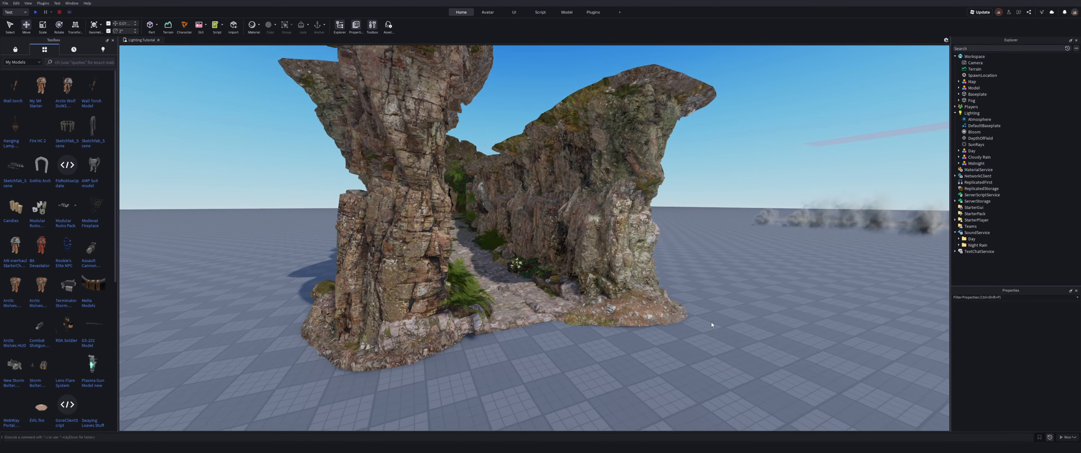
key(w)
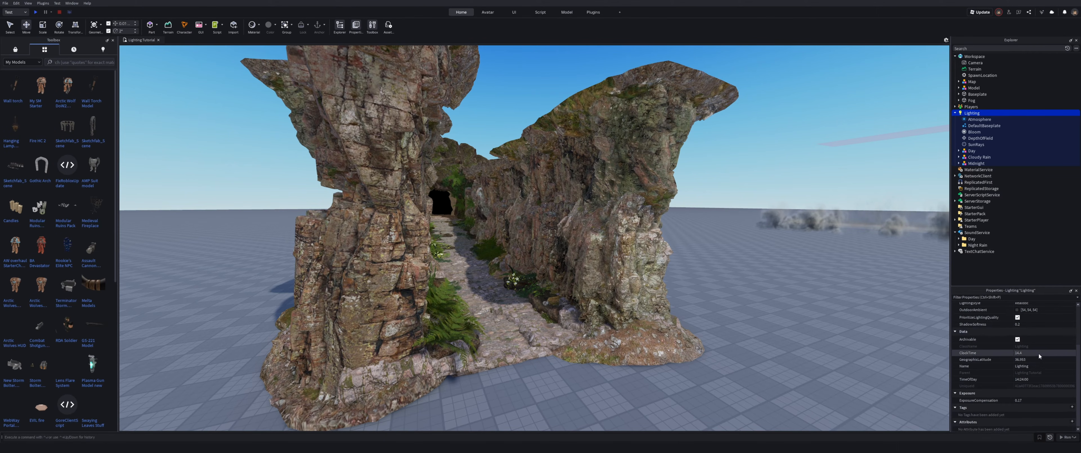
Step: Set the Lighting ClockTime to 14
right_drag(774, 277, 774, 277)
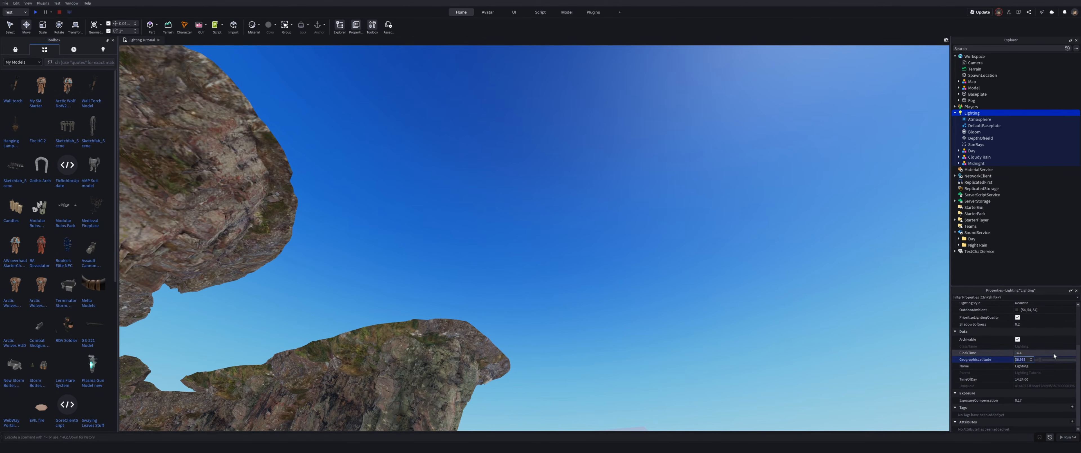
drag(1060, 355, 1059, 356)
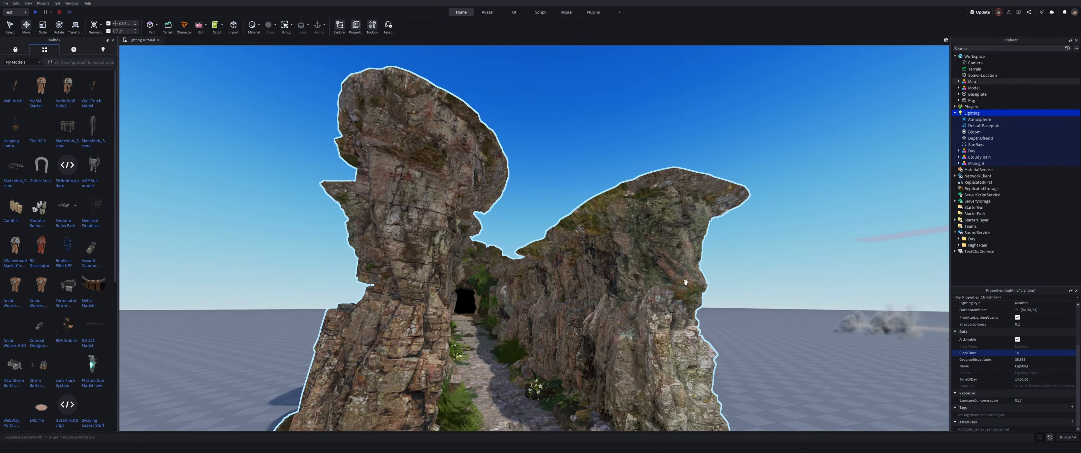
Step: Set the Lighting Brightness to 5.2
scroll(686, 282, up, 5)
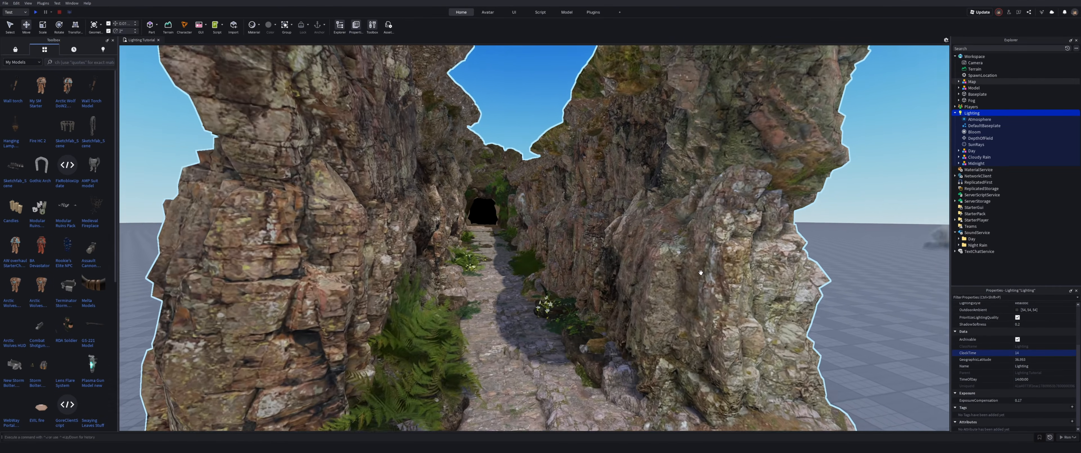
right_drag(701, 273, 700, 275)
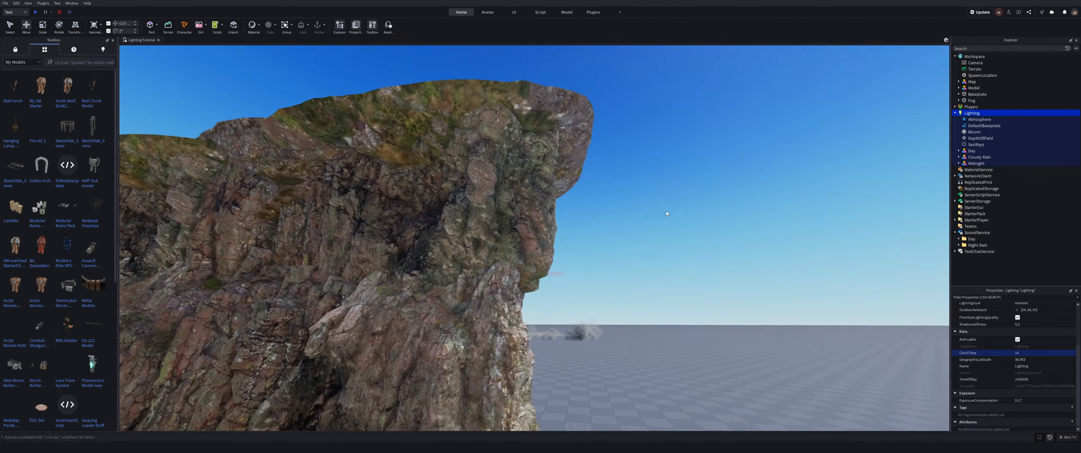
scroll(667, 211, up, 5)
right_drag(667, 210, 667, 210)
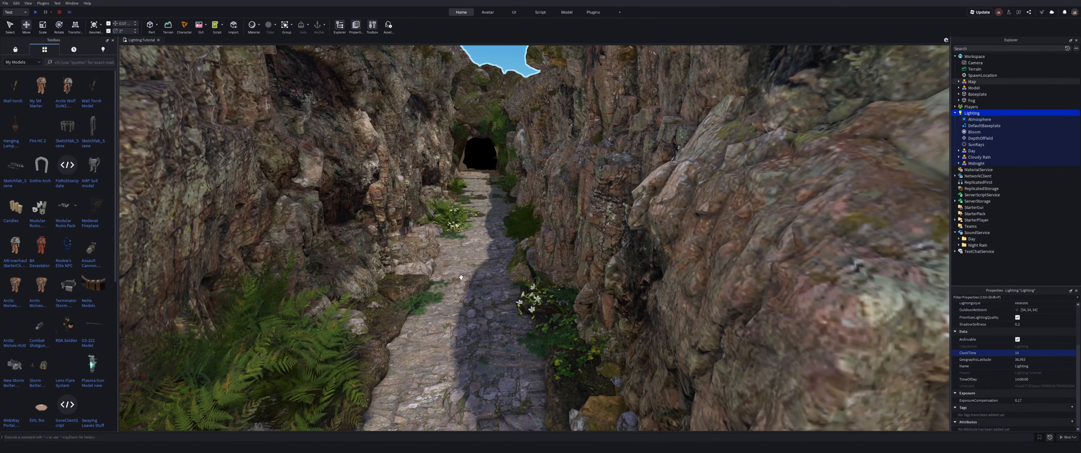
key(w)
mouse_move(531, 224)
right_down()
mouse_move(566, 200)
mouse_move(621, 218)
mouse_move(528, 189)
mouse_move(551, 166)
mouse_move(509, 271)
mouse_move(560, 235)
mouse_move(523, 221)
right_up()
key(w)
key(w)
key(w)
key(s)
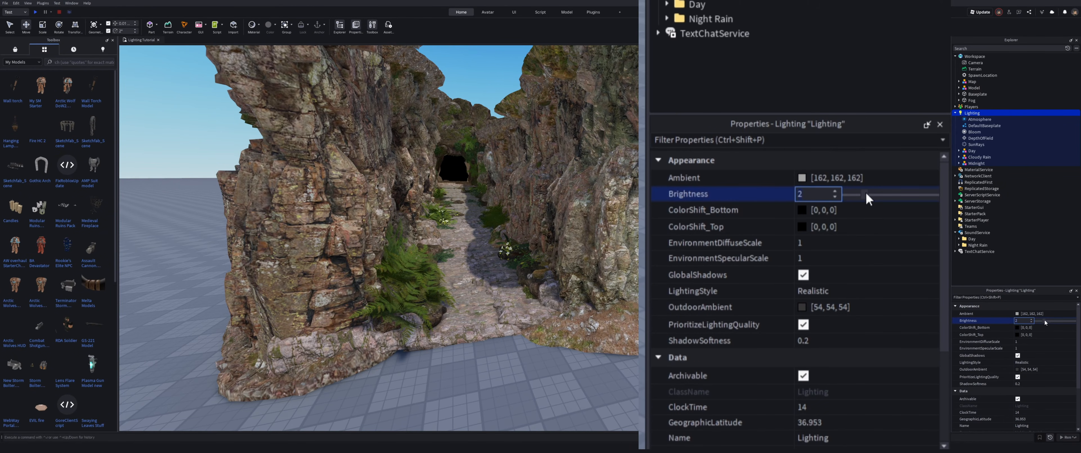
text(7)
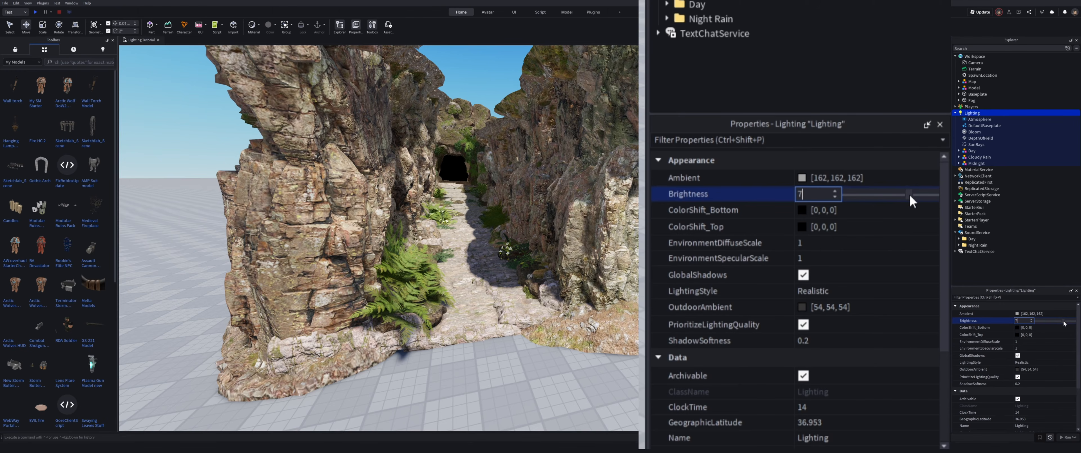
drag(912, 201, 895, 201)
Step: Set Lighting ColorShift_Top to 255, 253, 194 and Ambient to 70, 70, 70
click(834, 294)
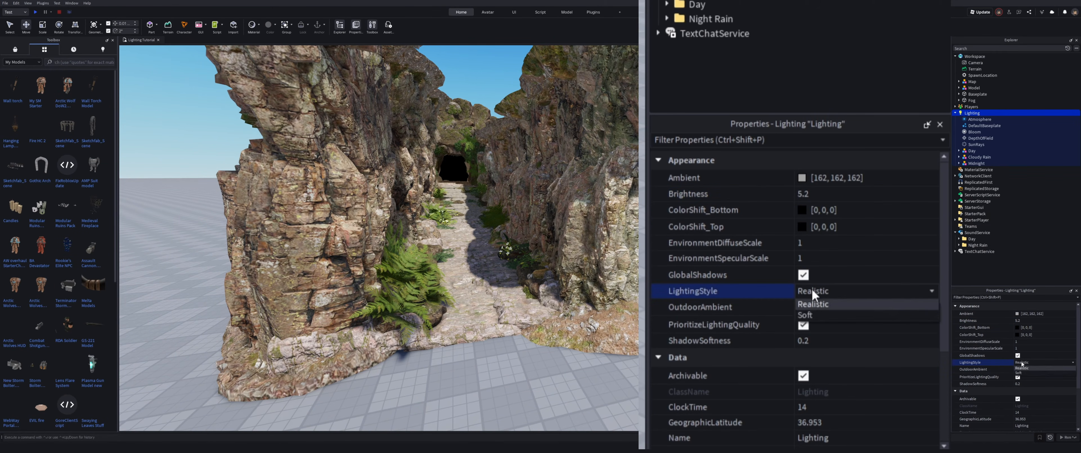
click(801, 227)
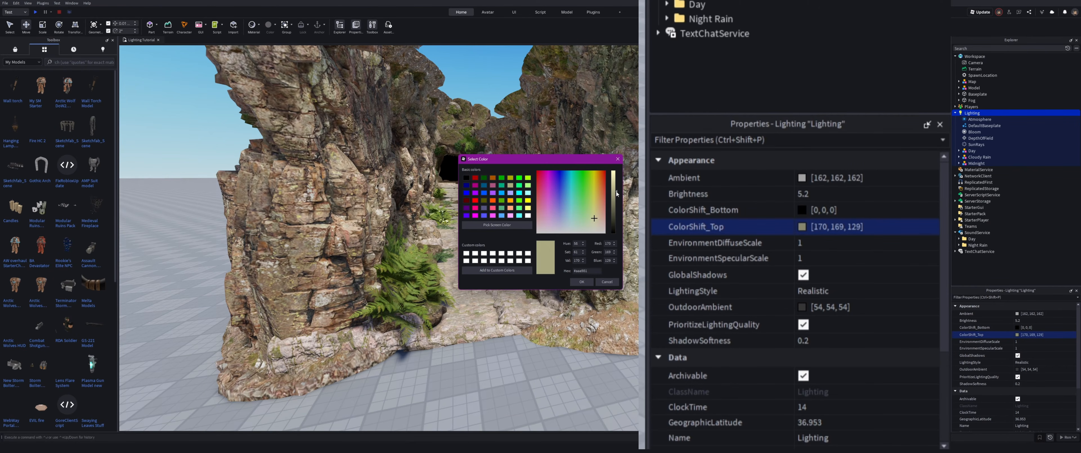
drag(616, 194, 620, 171)
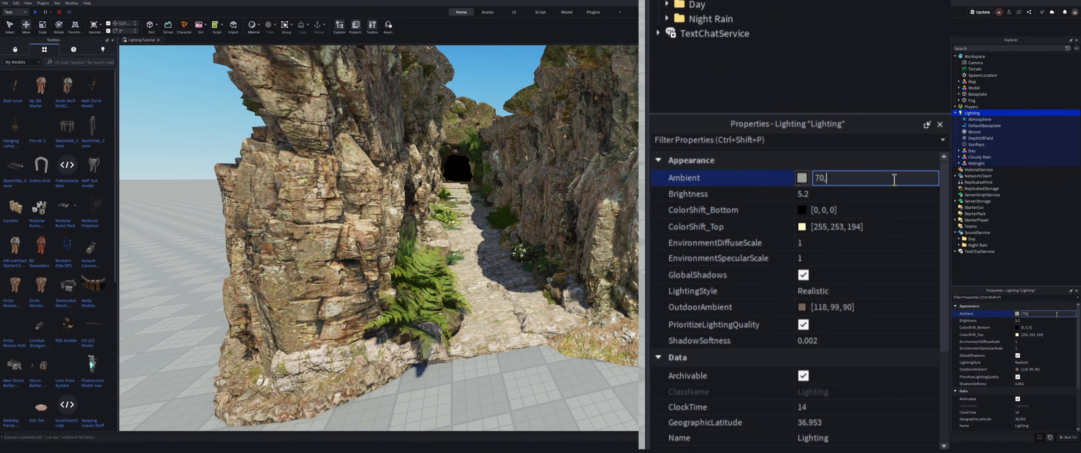
key(Return)
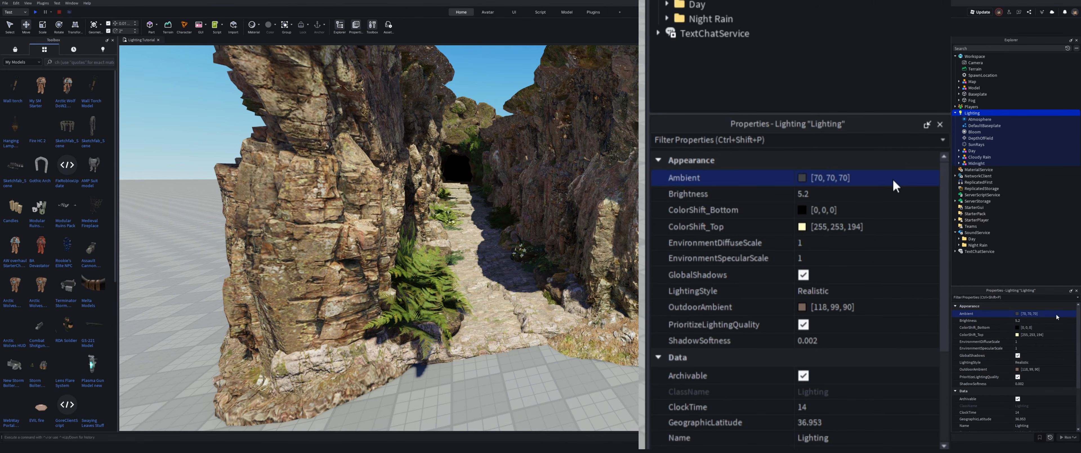
Step: Insert a ColorCorrectionEffect into Lighting
right_drag(882, 281, 882, 280)
key(w)
key(s)
key(s)
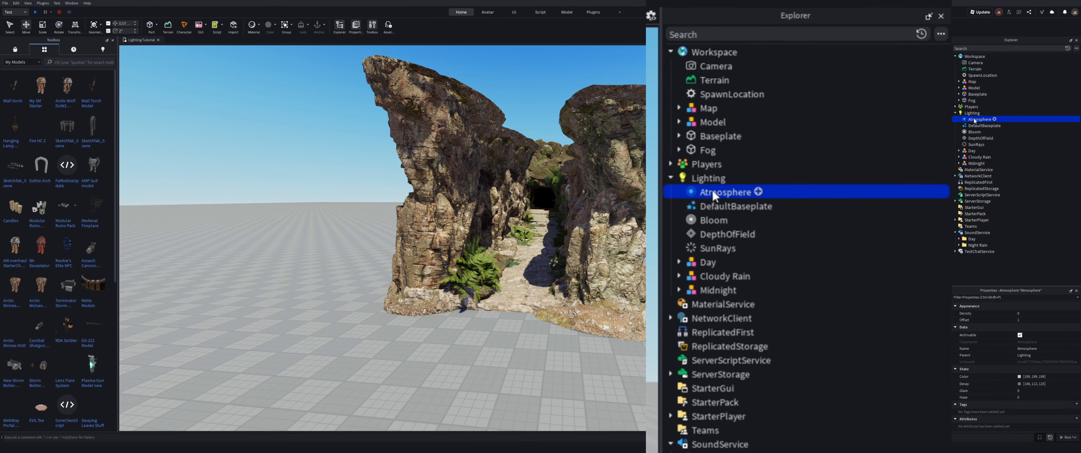
ctrl+click(710, 206)
ctrl+click(713, 219)
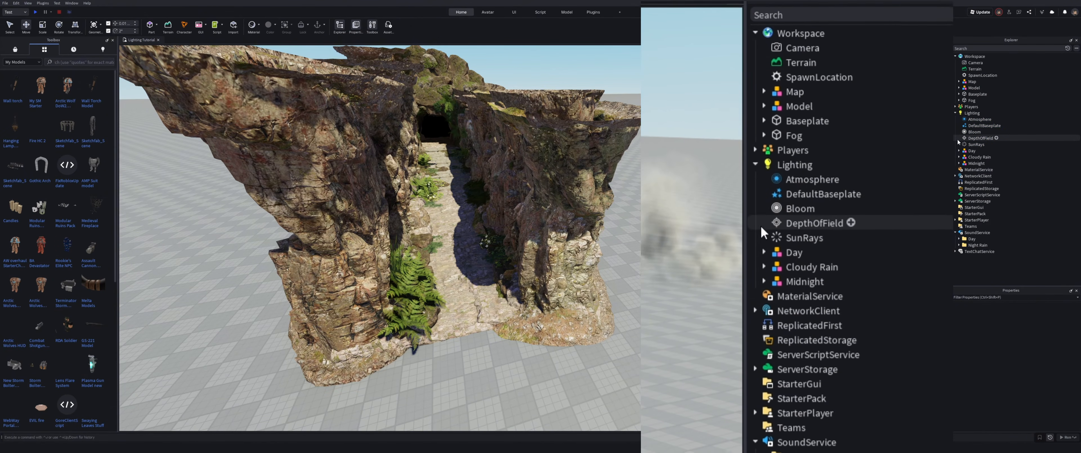
click(983, 113)
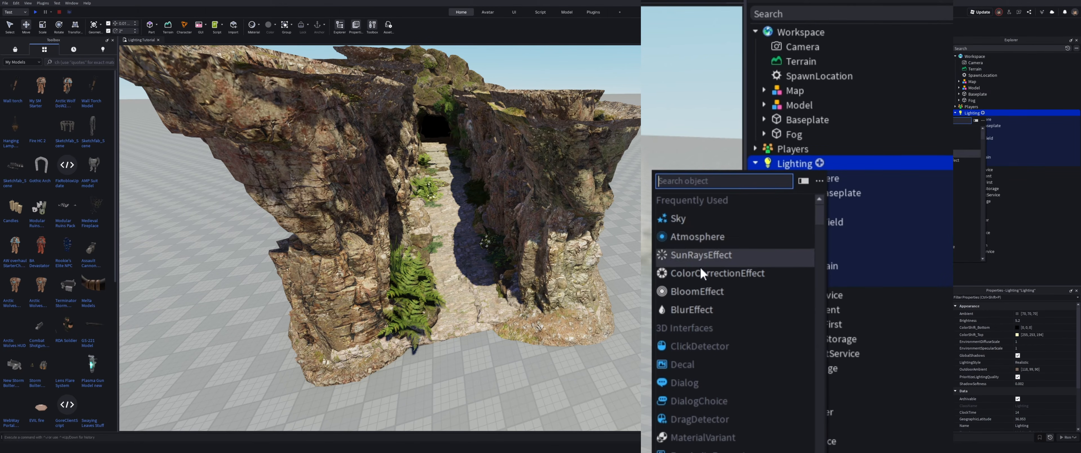
click(718, 275)
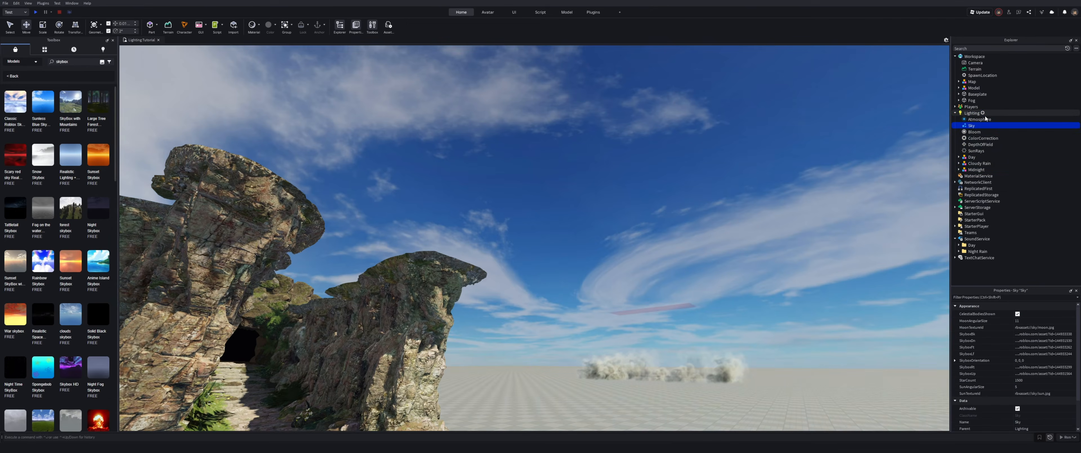
Step: Reduce the Bloom effect's Threshold under Lighting
right_drag(752, 195, 745, 197)
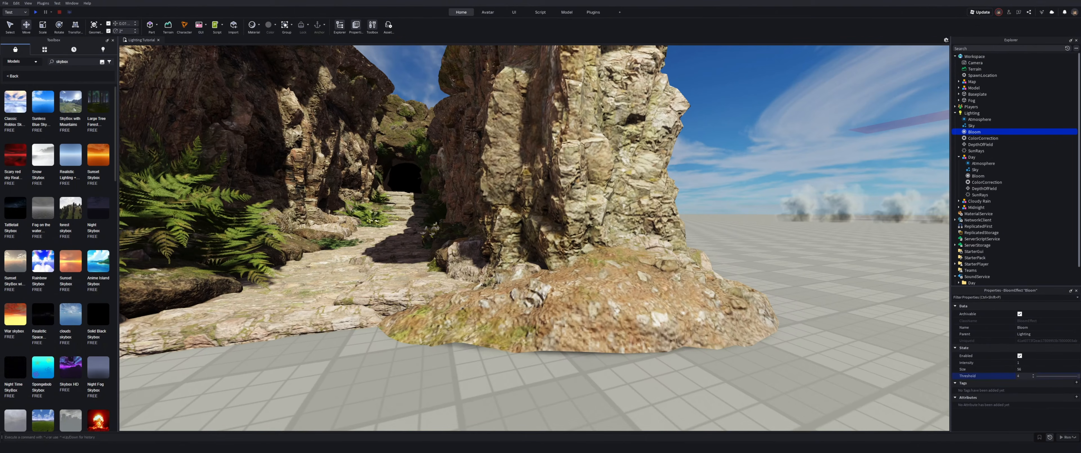
drag(1044, 380, 1021, 381)
key(s)
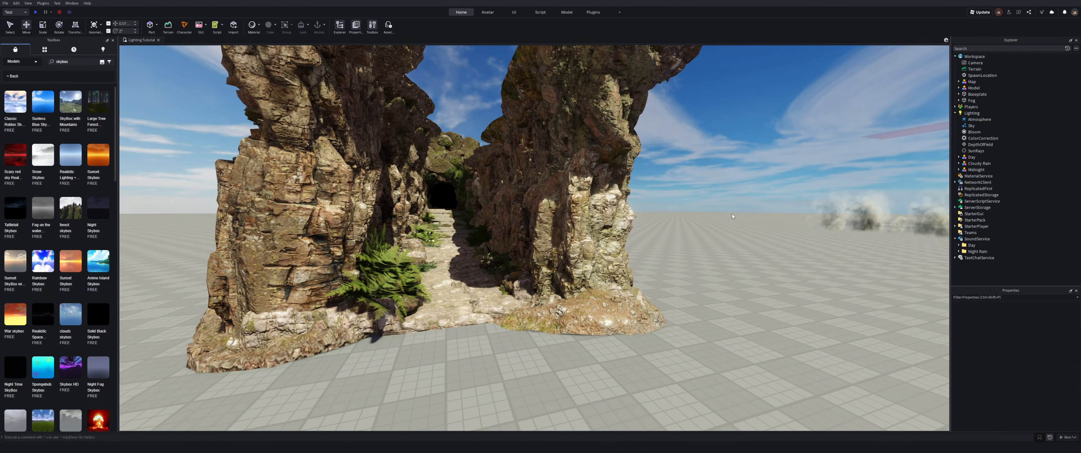
key(w)
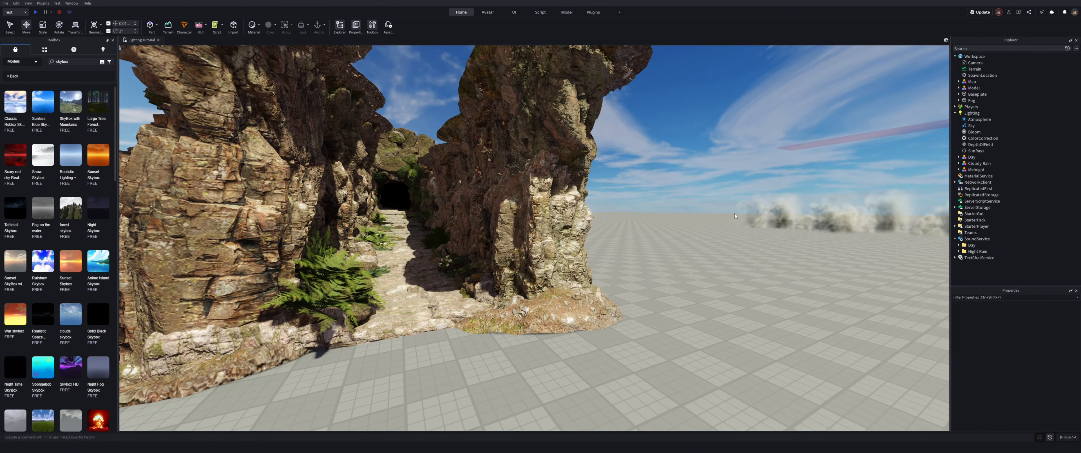
Step: Set the Atmosphere Color to 216, 255, 244
click(975, 120)
right_drag(789, 243, 665, 286)
click(1050, 377)
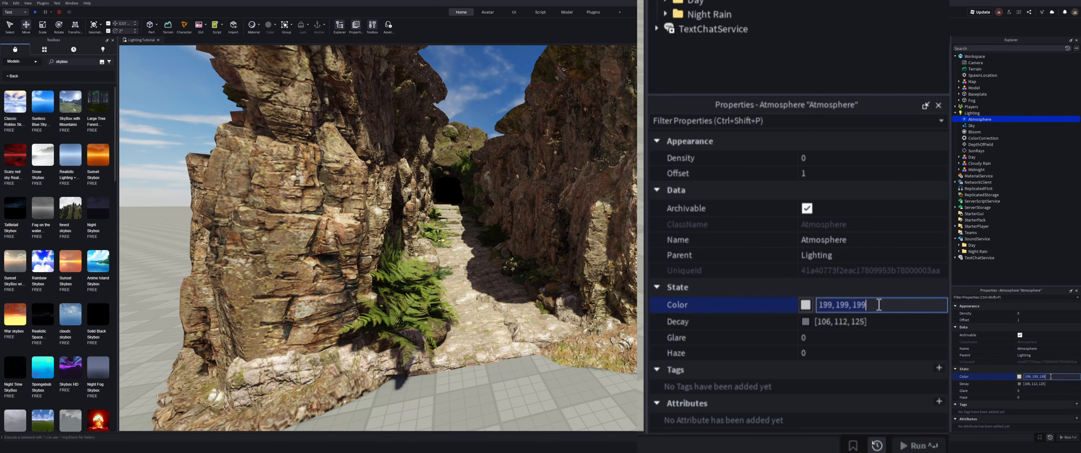
key(Return)
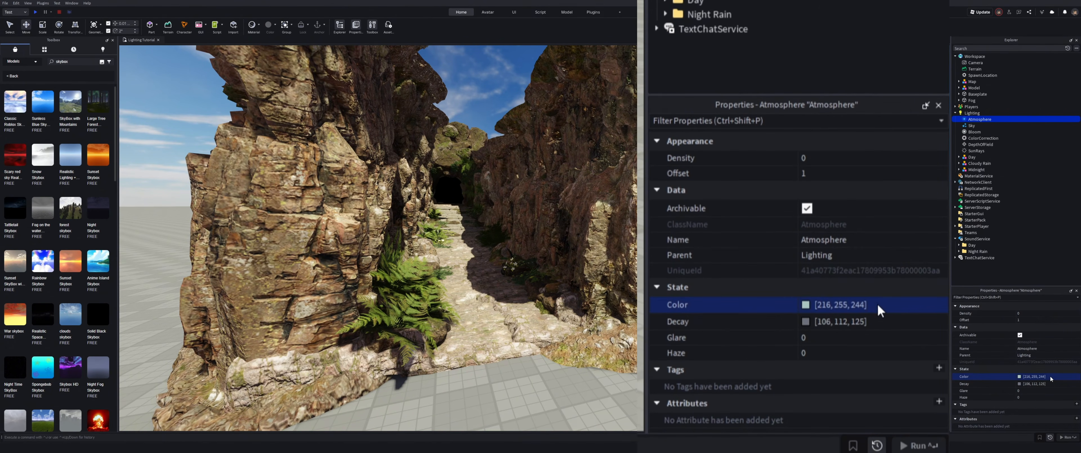
Step: Paste 231, 216, 172 as the Atmosphere Decay color
click(1055, 383)
text(231, 216, 172)
key(Return)
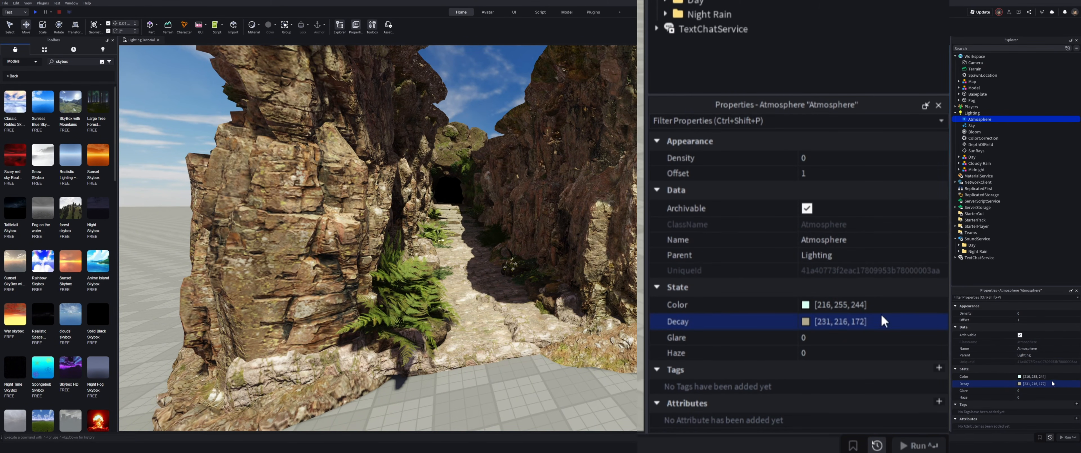
Step: Set the Atmosphere Density to 0.239 and Offset to 0.25
click(1031, 314)
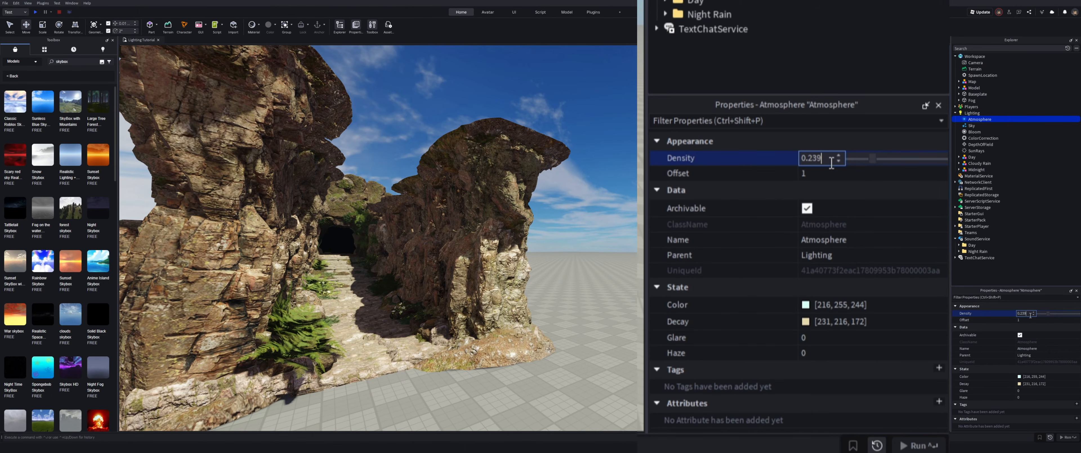
key(Return)
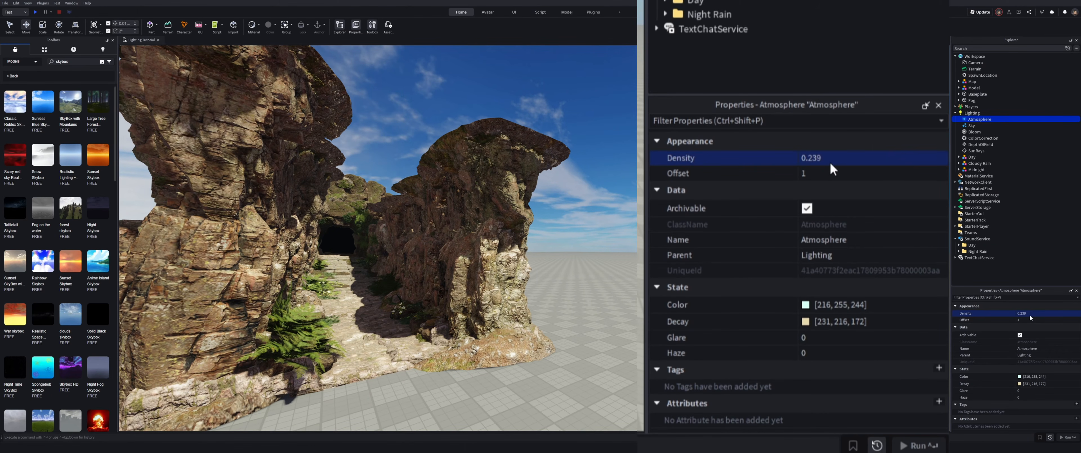
click(827, 173)
text(0.25)
Step: Set the Atmosphere Haze to 1.79 and Glare to 0.27
click(833, 354)
text(1.79)
click(823, 337)
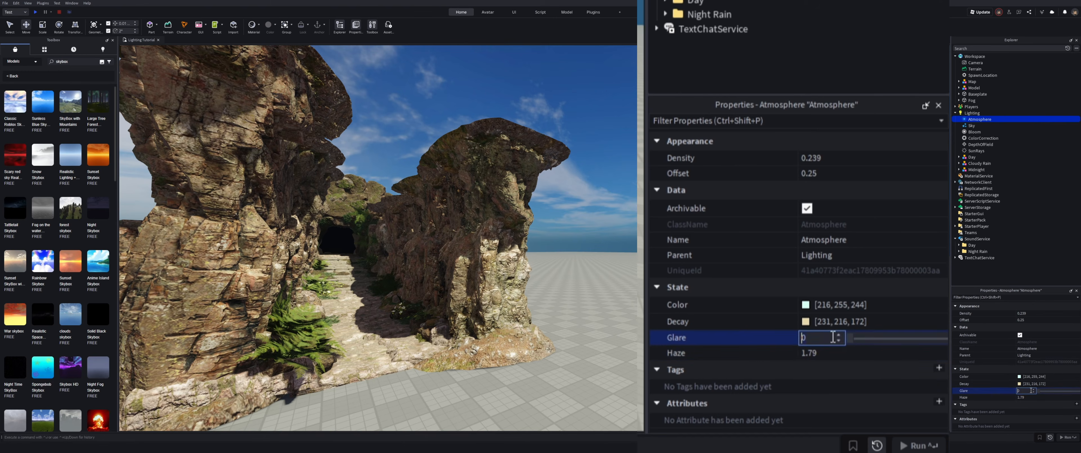
text(0.27)
key(Return)
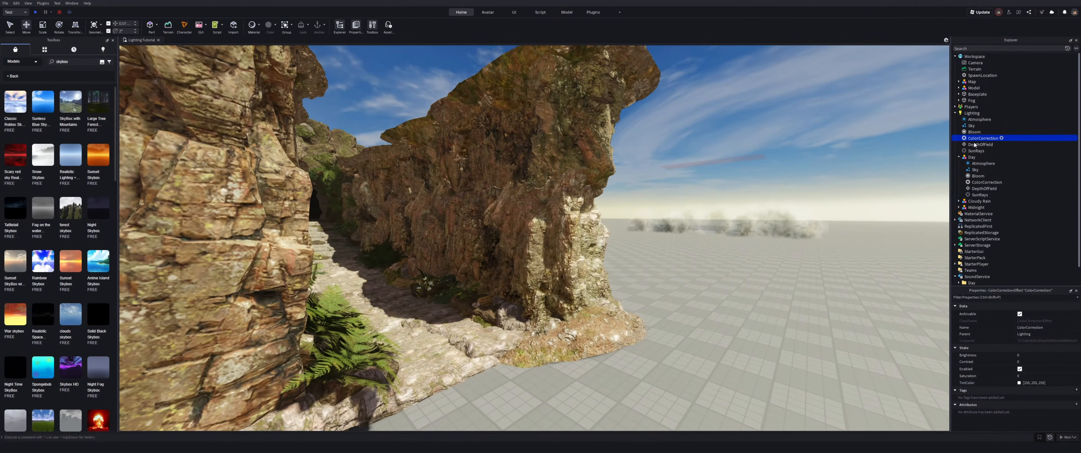
Step: Adjust the ColorCorrection Brightness to -0.1, Contrast to 0.2 and Saturation to 0.3
click(1060, 358)
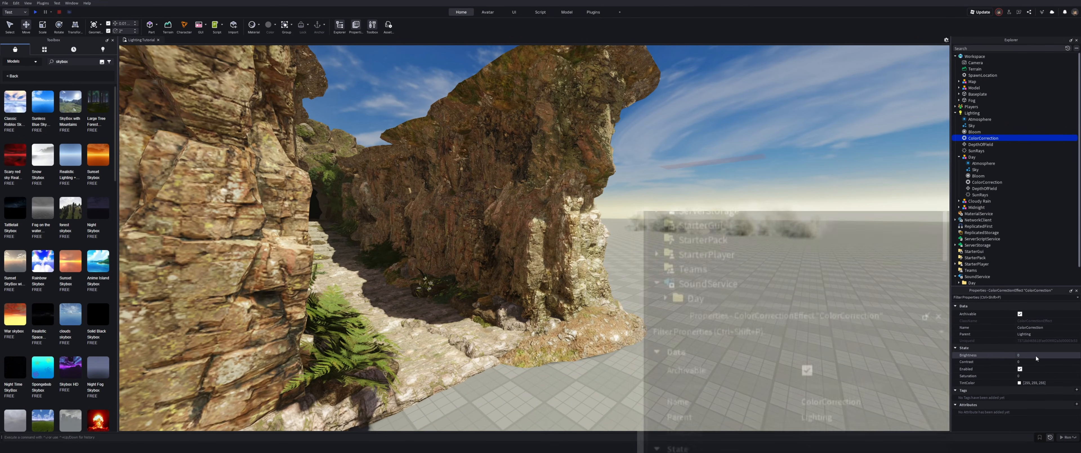
drag(1060, 358, 1052, 368)
click(1052, 364)
click(1050, 377)
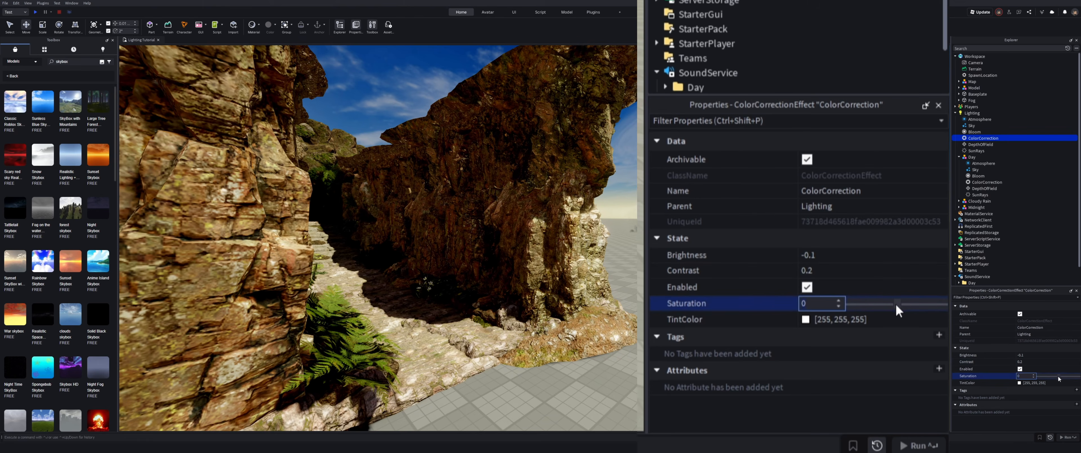
click(1042, 381)
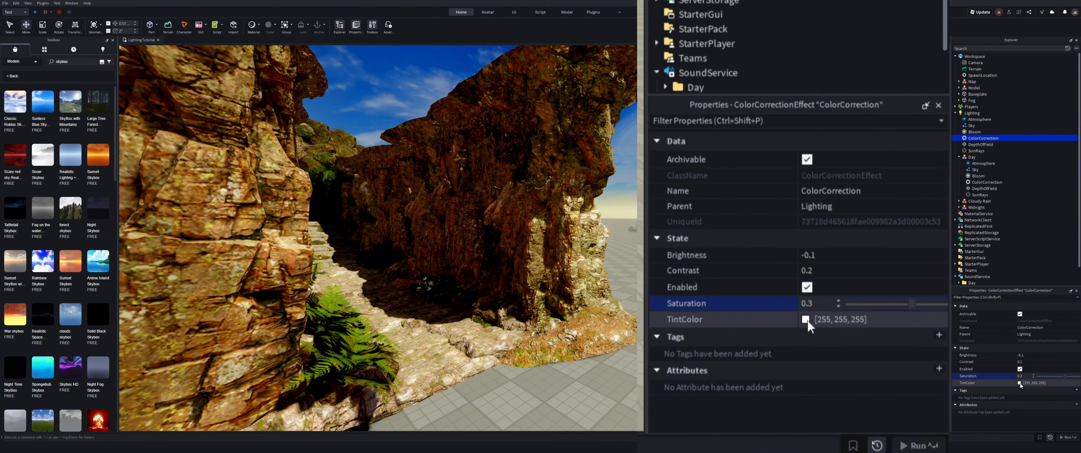
click(1018, 383)
drag(613, 197, 596, 209)
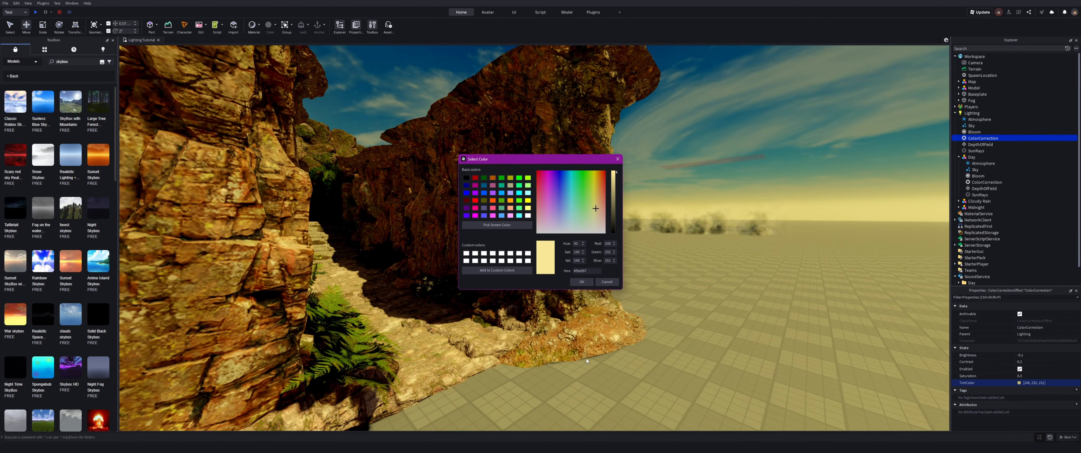
click(608, 281)
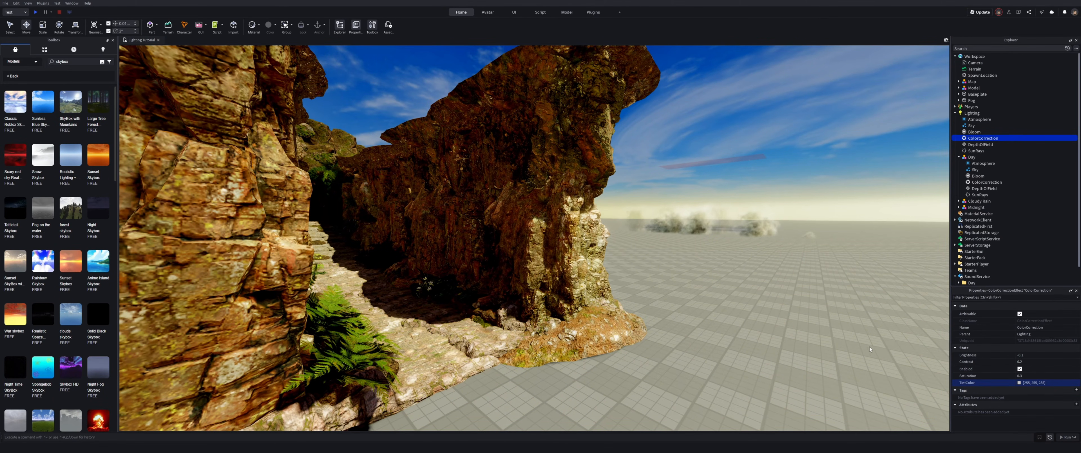
Step: Toggle the ColorCorrection effect off and back on, and set its Contrast to 0.1
click(1020, 369)
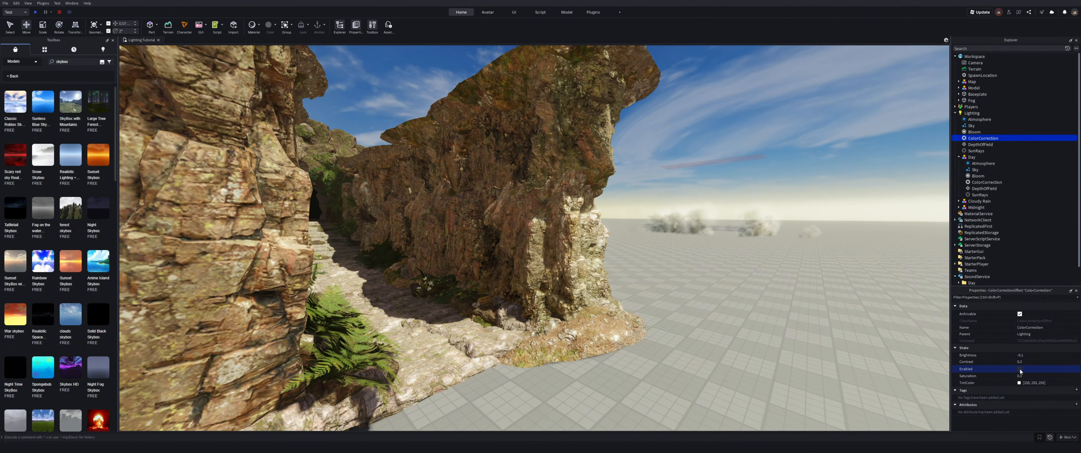
click(1020, 369)
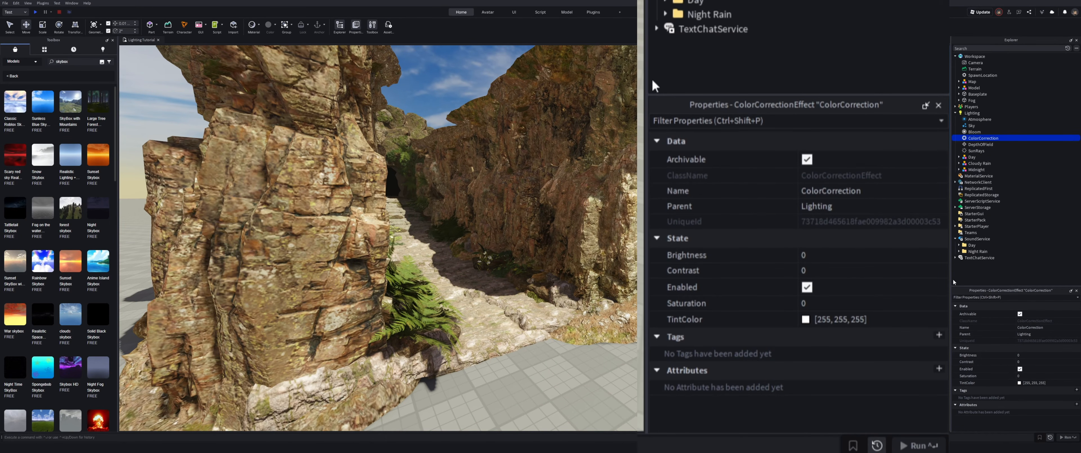
click(1031, 363)
text(.1)
key(Return)
Step: Set the ColorCorrection Saturation to 0.1
click(1026, 375)
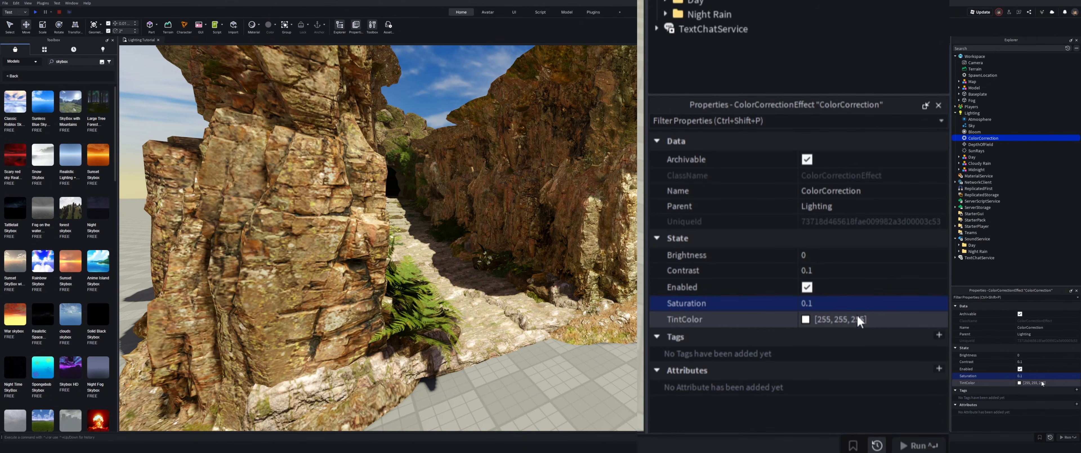
click(880, 320)
key(Return)
Step: Enable the DepthOfField effect in Lighting and toggle it on and off to compare the canyon view
right_drag(377, 238, 354, 212)
click(980, 144)
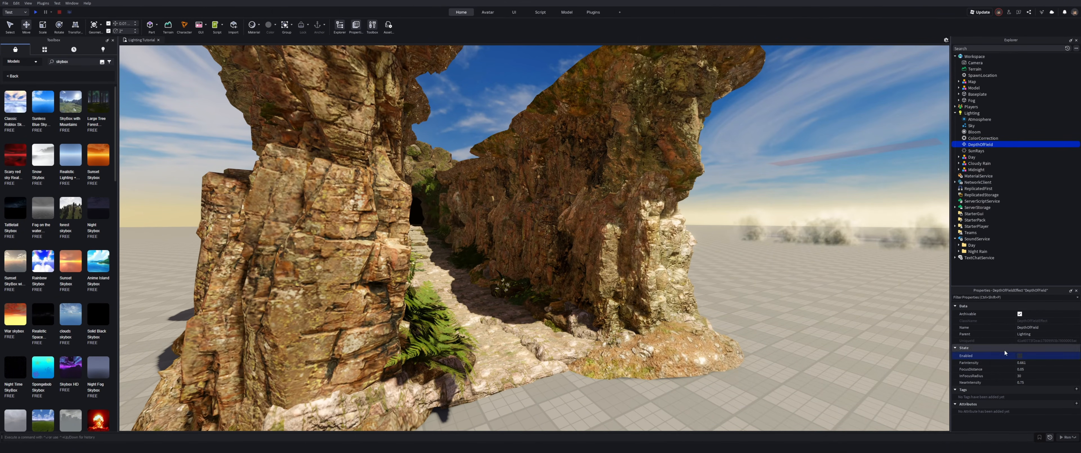
click(1020, 356)
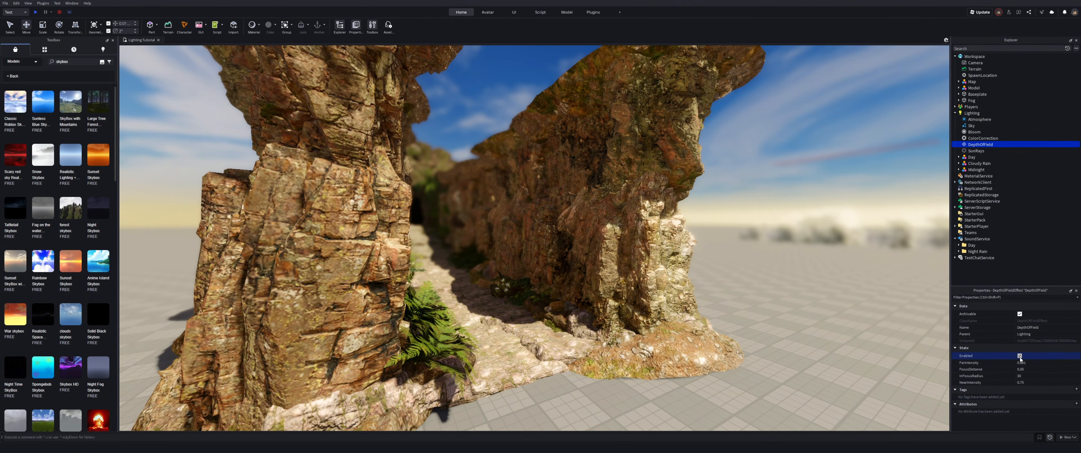
right_drag(879, 333, 878, 333)
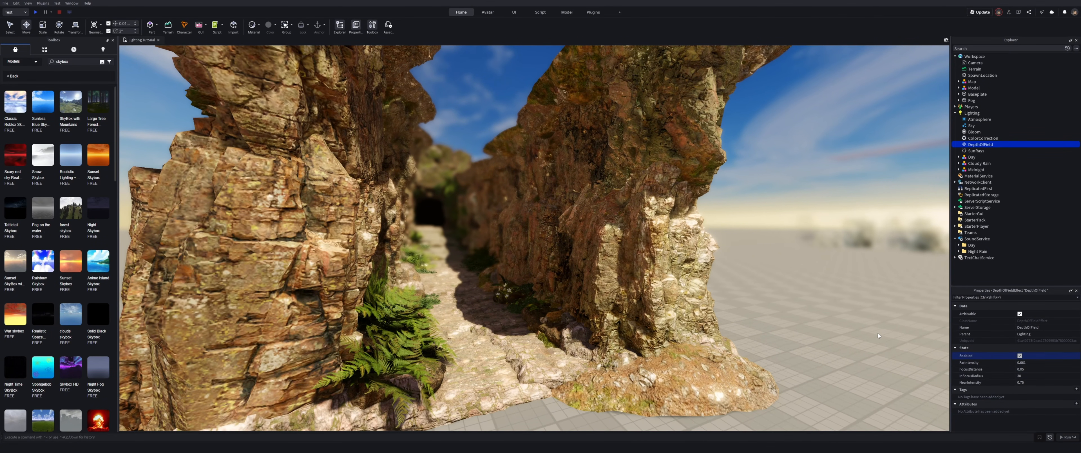
click(1020, 356)
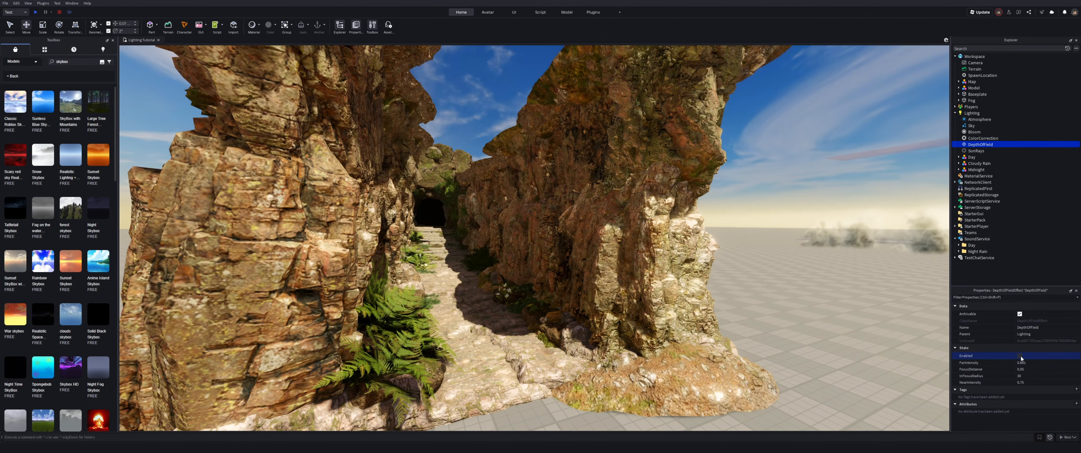
click(1020, 356)
click(1020, 356)
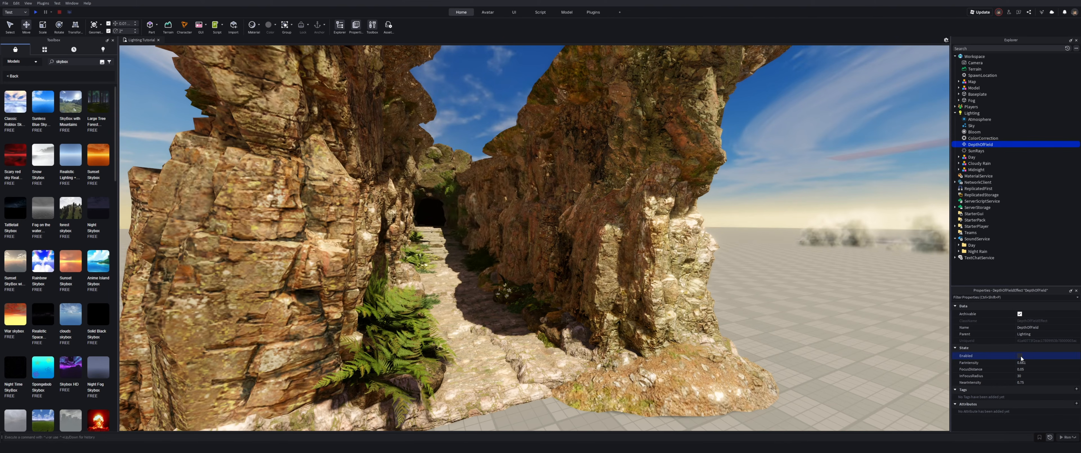
click(1020, 355)
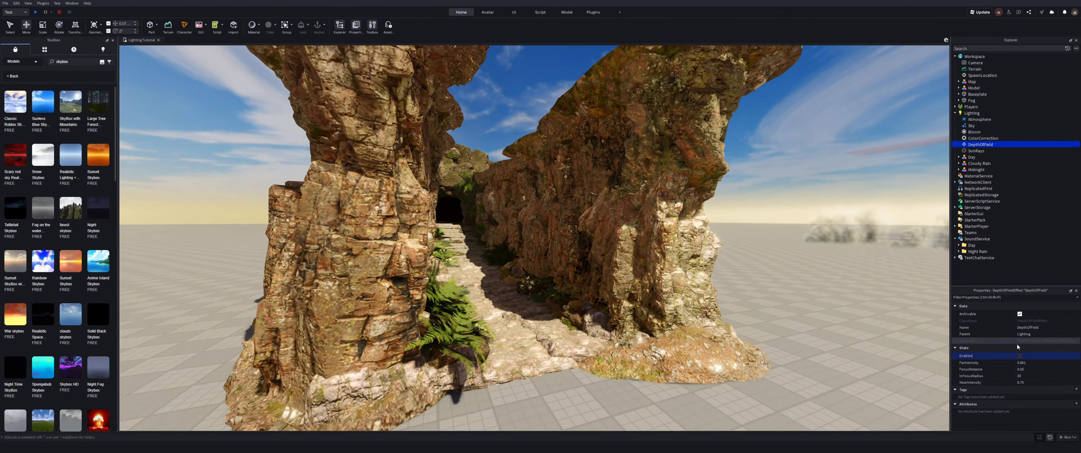
key(s)
key(w)
click(1019, 356)
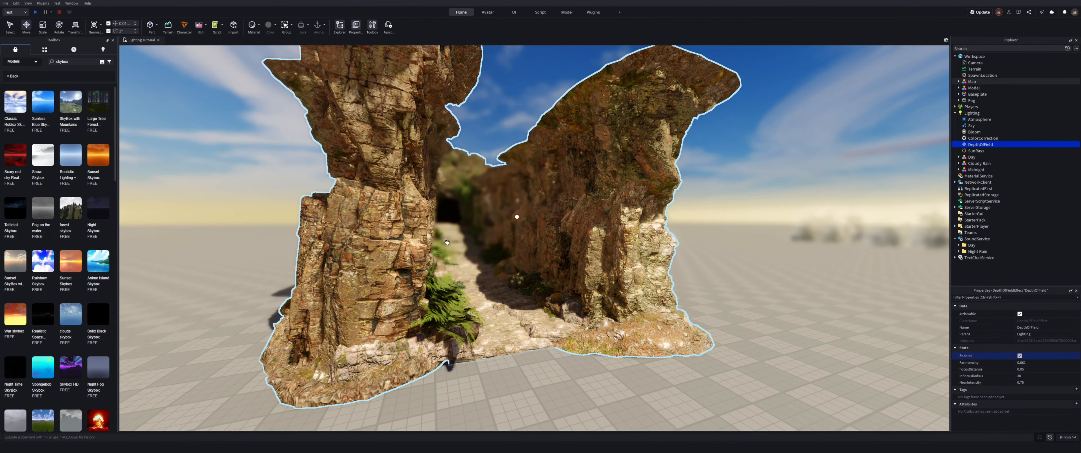
click(1021, 356)
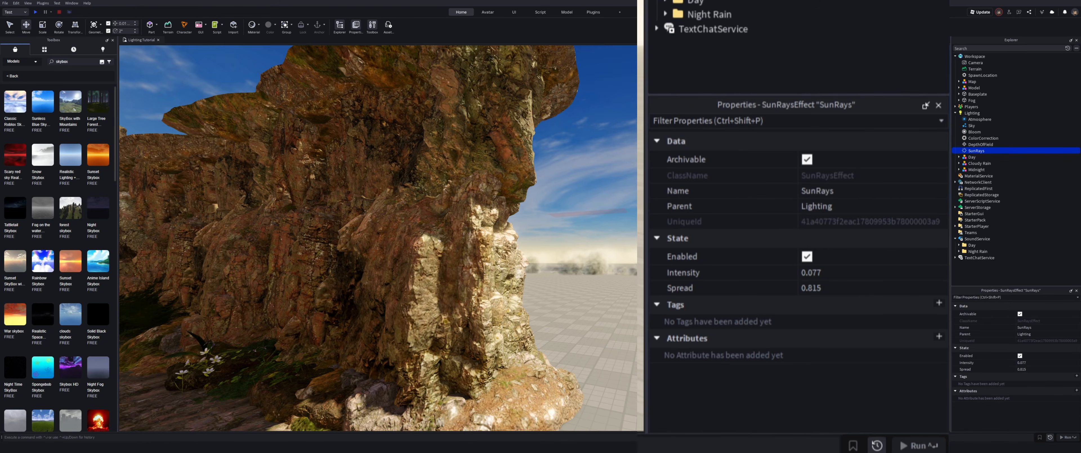
Step: Lower the SunRays Intensity to about 0.069 and Spread to about 0.66
right_drag(377, 238, 436, 176)
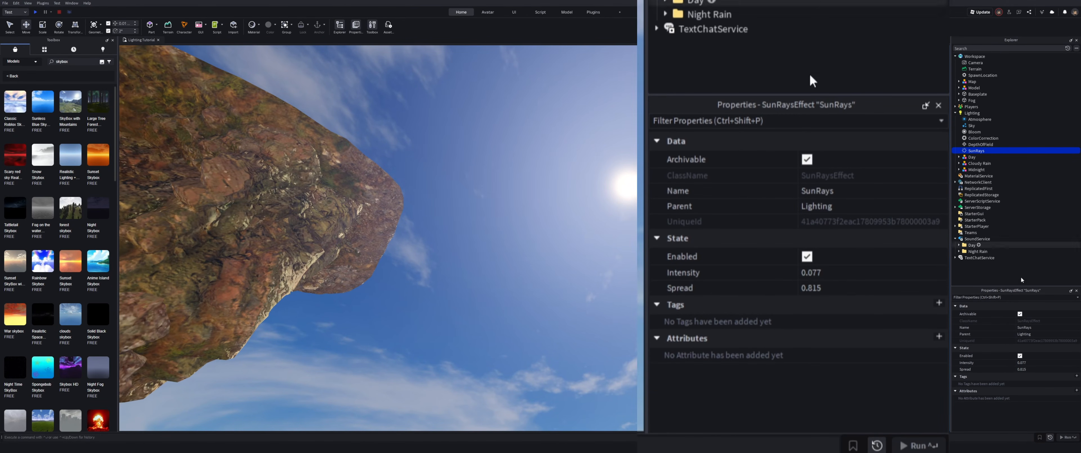
click(1047, 364)
drag(1043, 365, 1065, 373)
click(1051, 369)
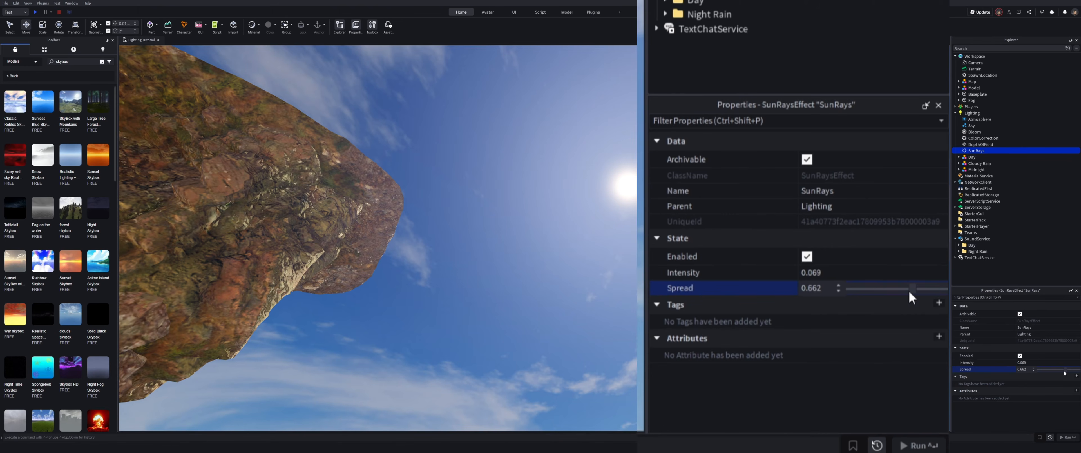
right_drag(910, 294, 894, 294)
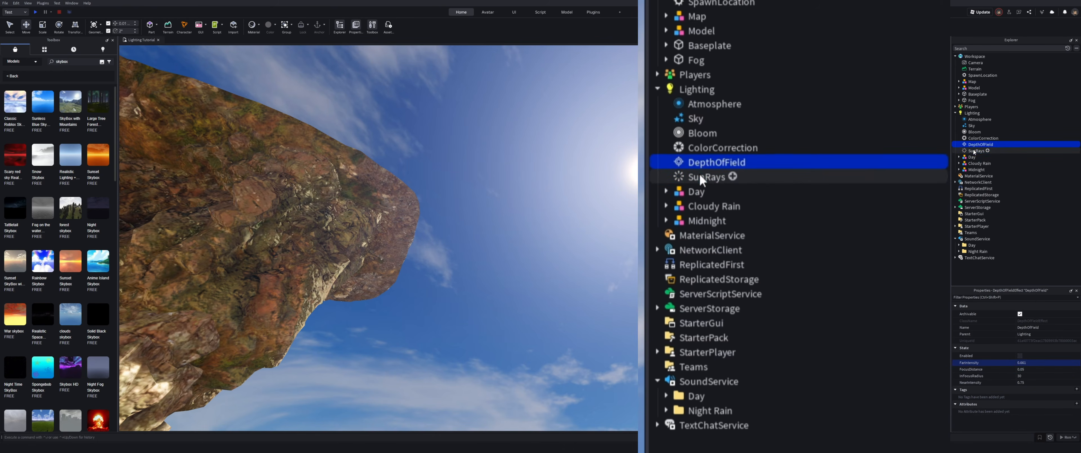
Step: Duplicate the SunRays effect three times, then delete the three copies
key(ctrl+d)
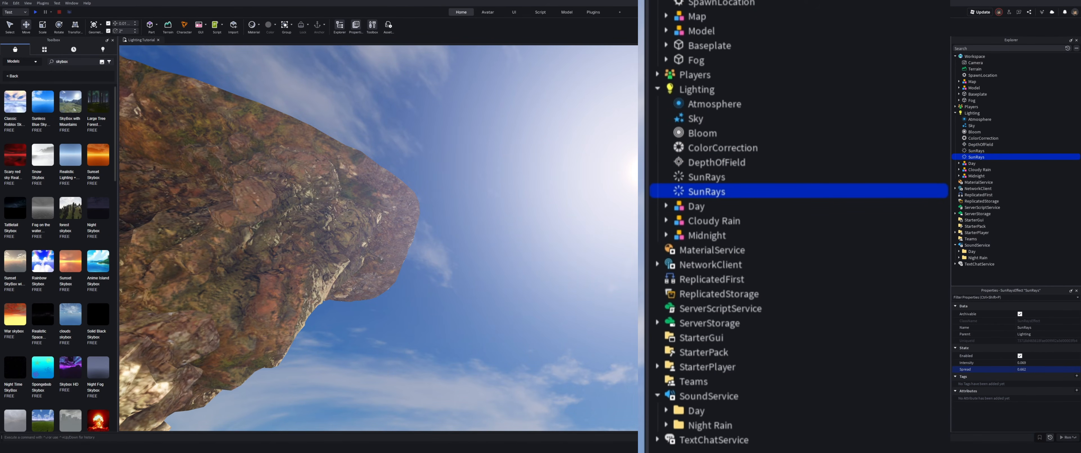
key(ctrl+d)
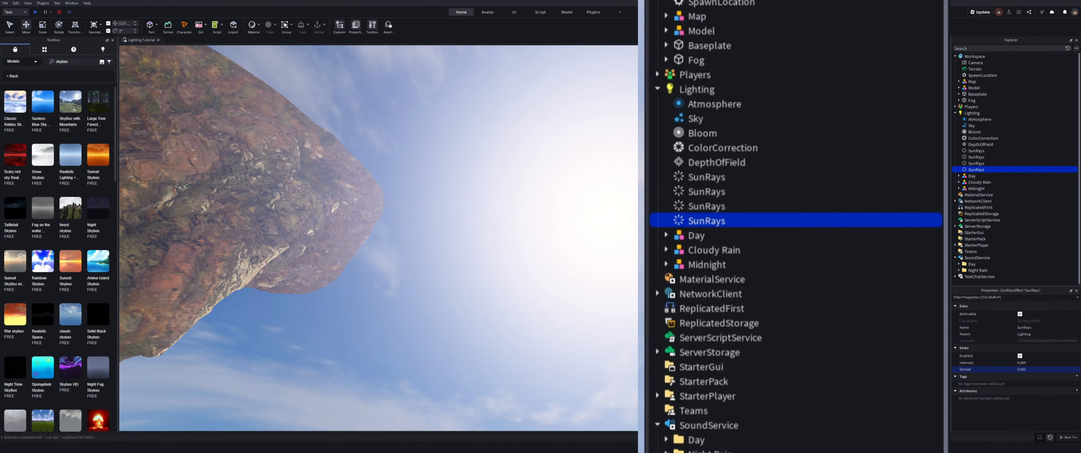
key(ctrl+d)
shift+click(984, 158)
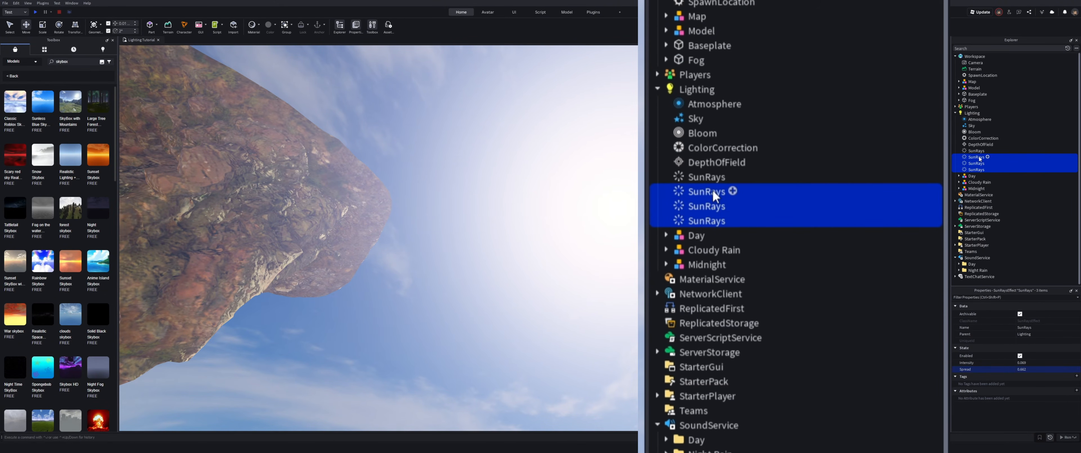
key(Delete)
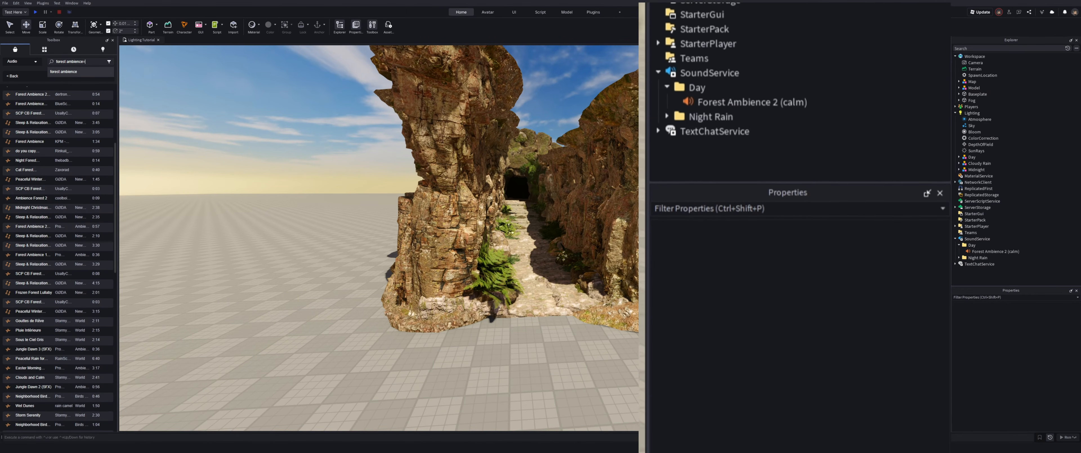
Step: Open the Forest Ambience 2 (calm) sound in SoundService's Day folder and toggle its Looped option
click(976, 238)
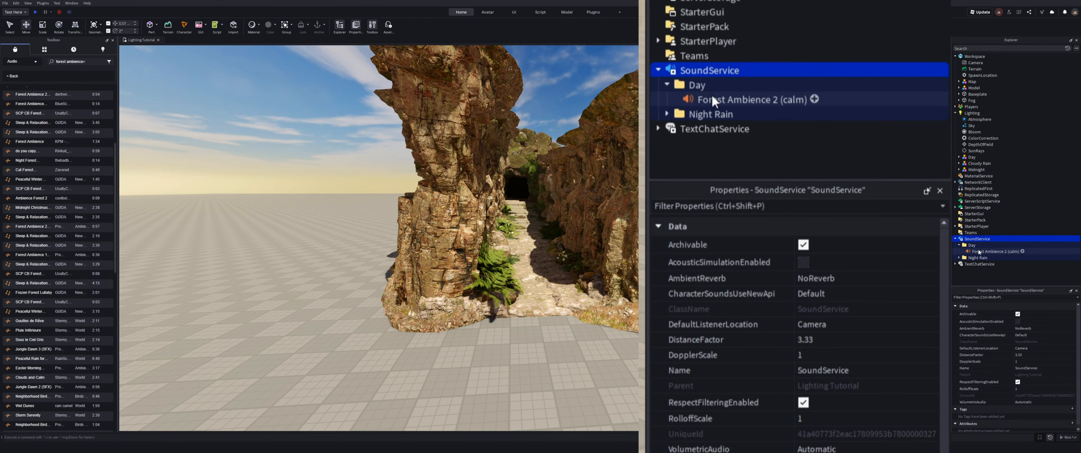
click(978, 252)
scroll(993, 378, down, 3)
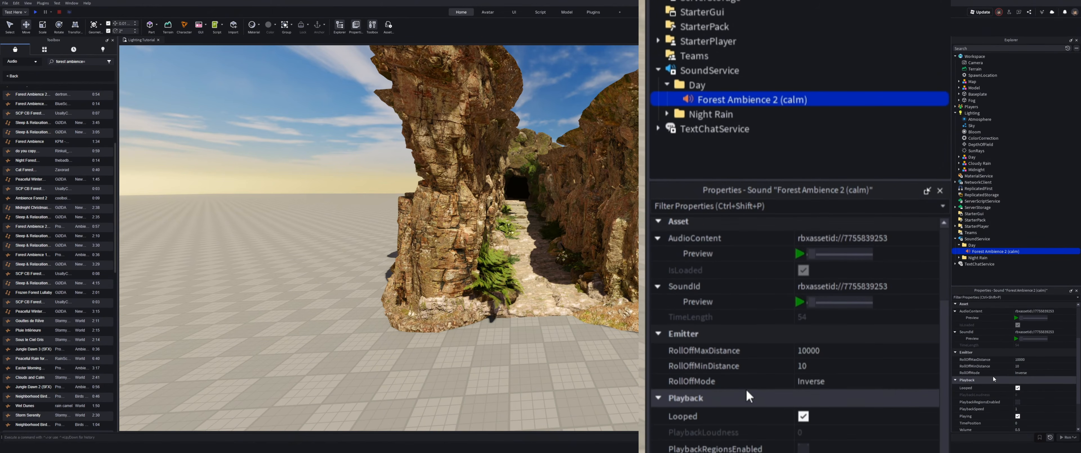
click(1018, 396)
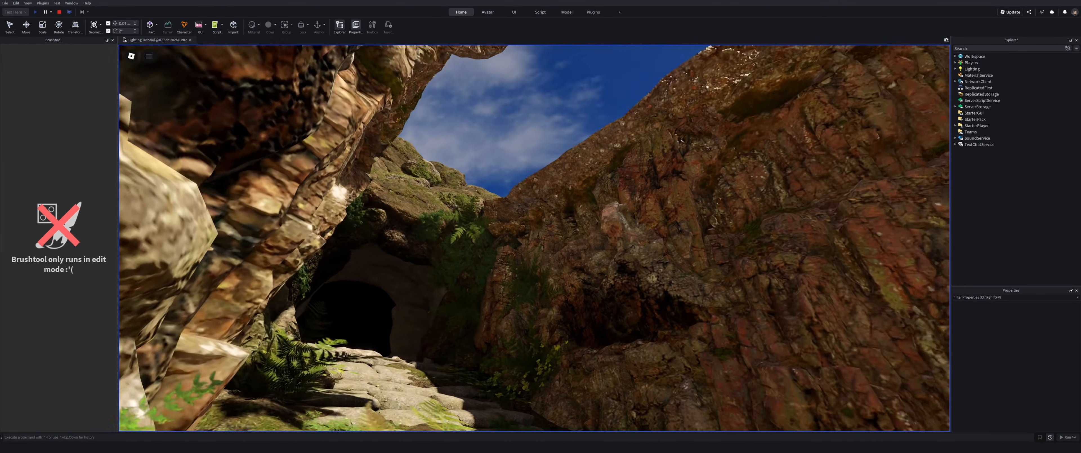
Step: Walk through the canyon in play mode to review the lighting
key(w)
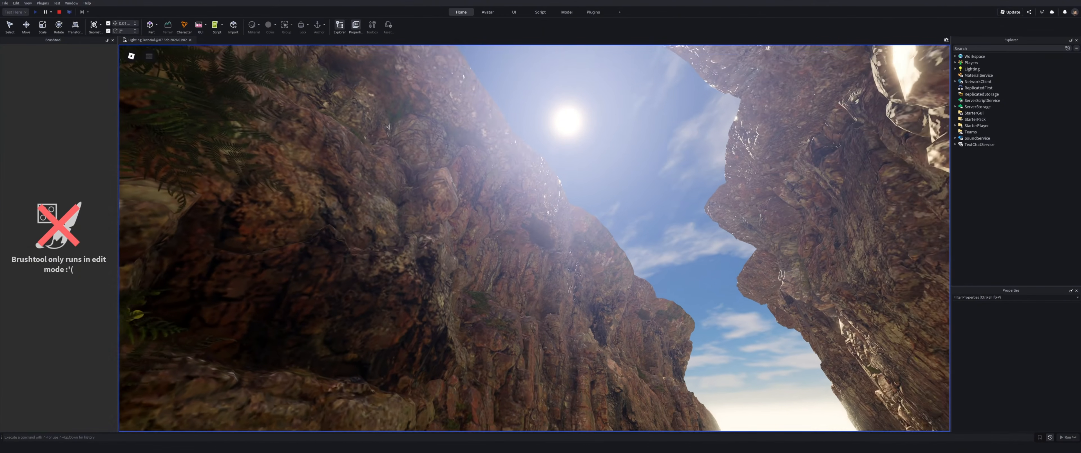
key(a)
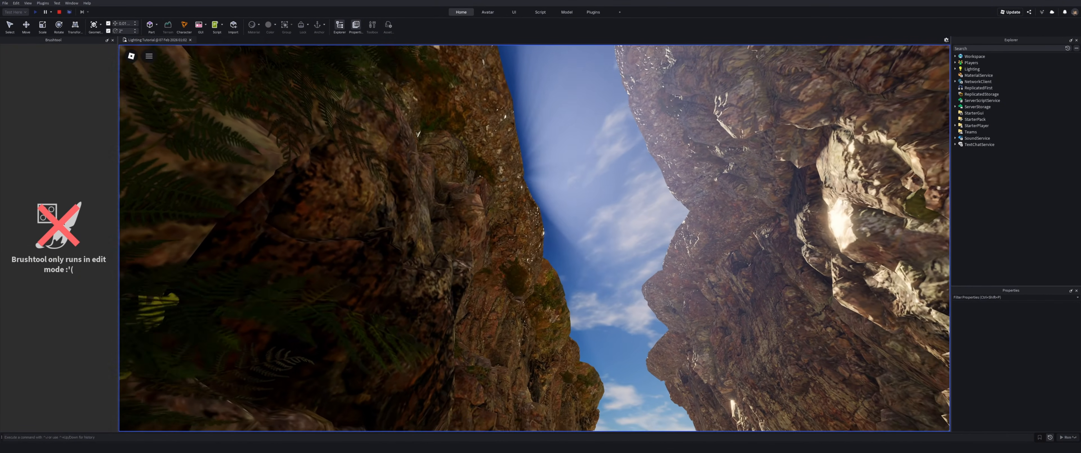
key(a)
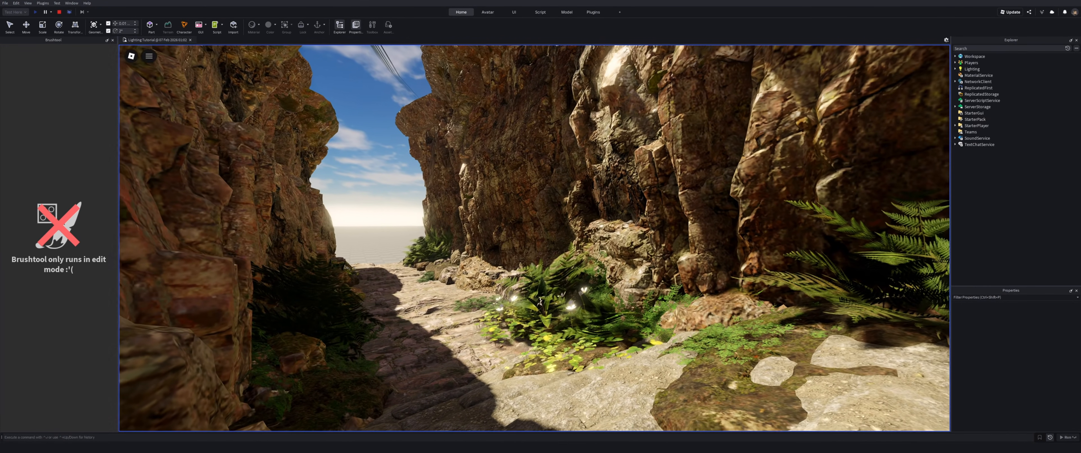
Step: Walk around the canyon in play mode and perform the /e dance chat emote
key(w)
key(a)
key(s)
key(s)
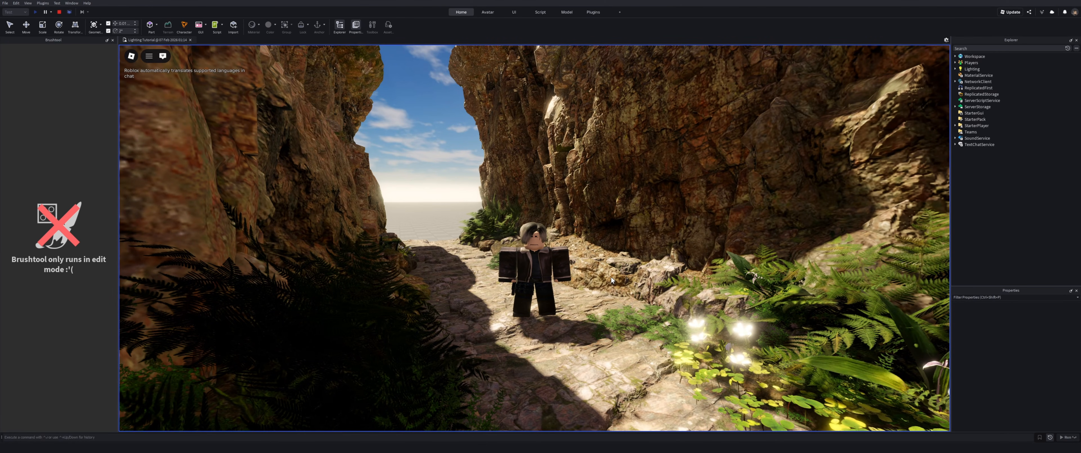
text(/e dance)
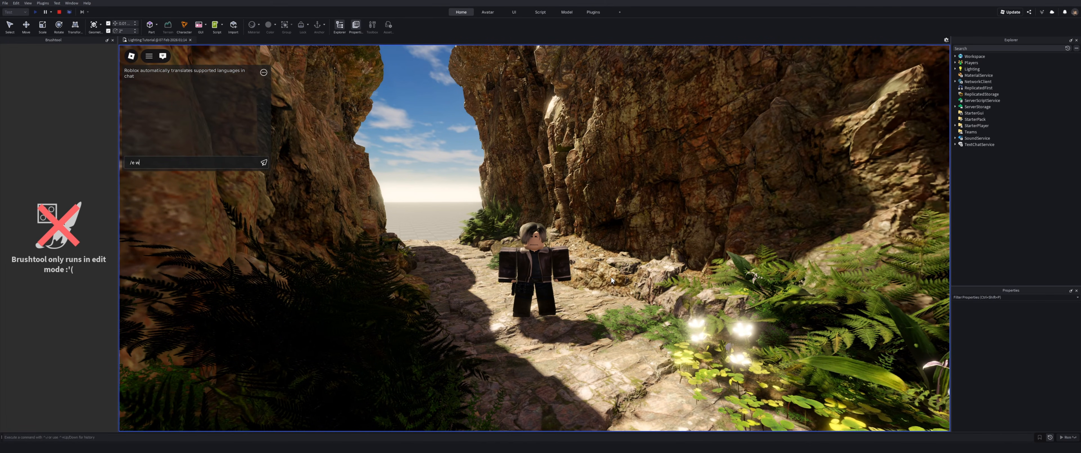
key(Return)
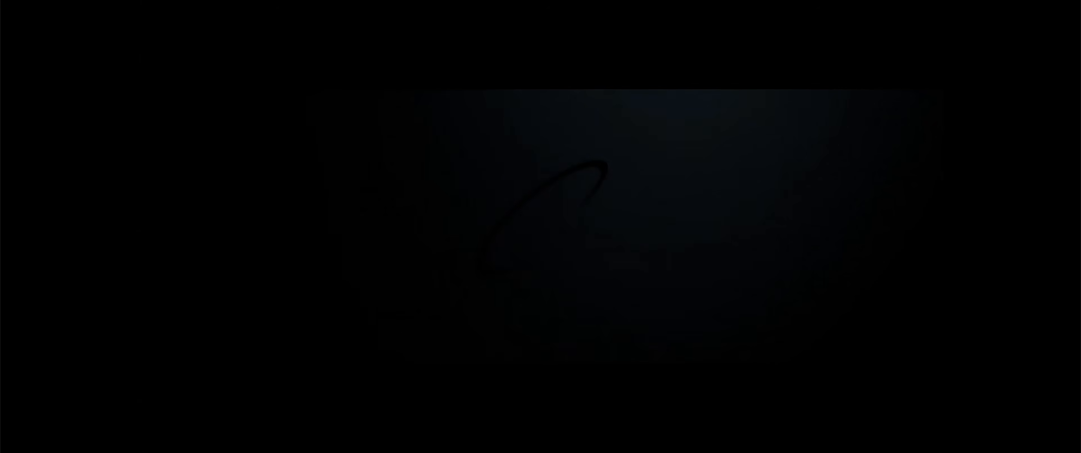
key(space)
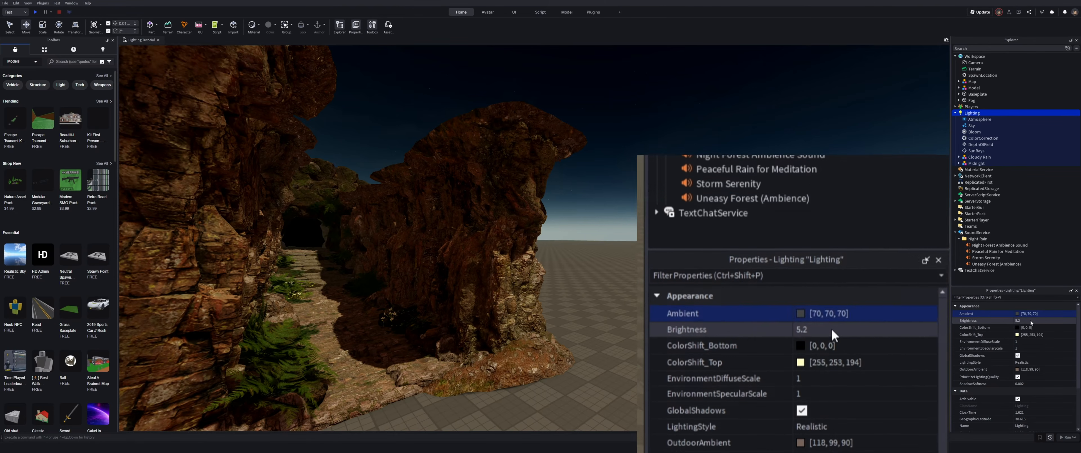
Step: Set the Lighting Ambient to 12, 12, 12 and ColorShift_Top to black
click(1050, 314)
text(12,12,12)
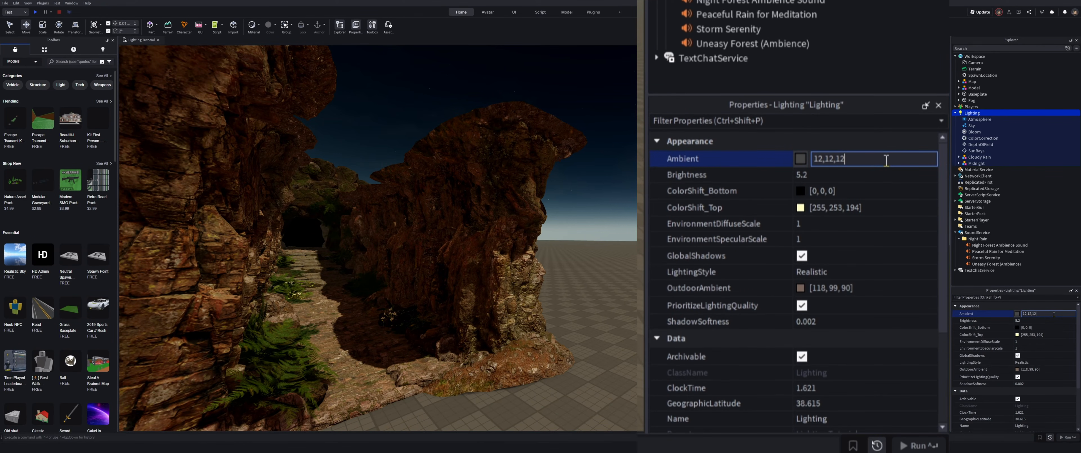
key(Return)
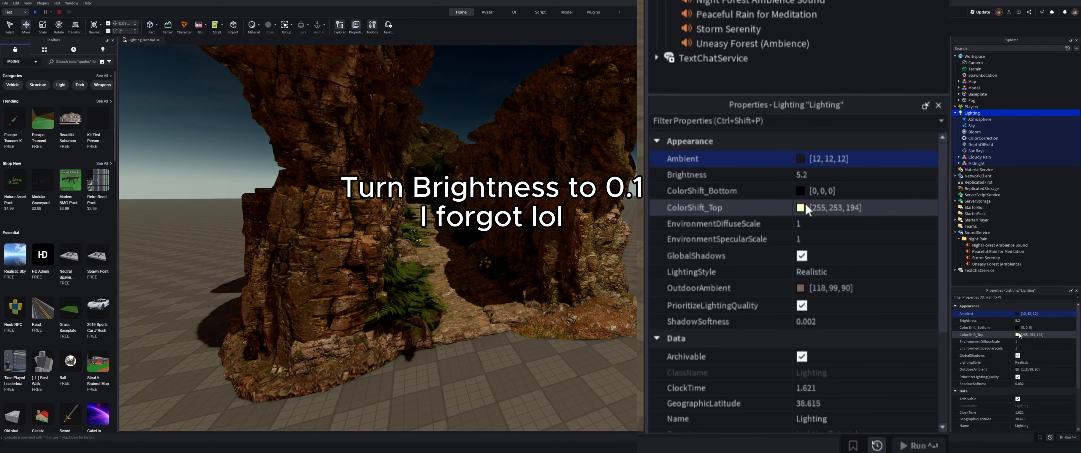
click(1017, 335)
drag(612, 227, 590, 280)
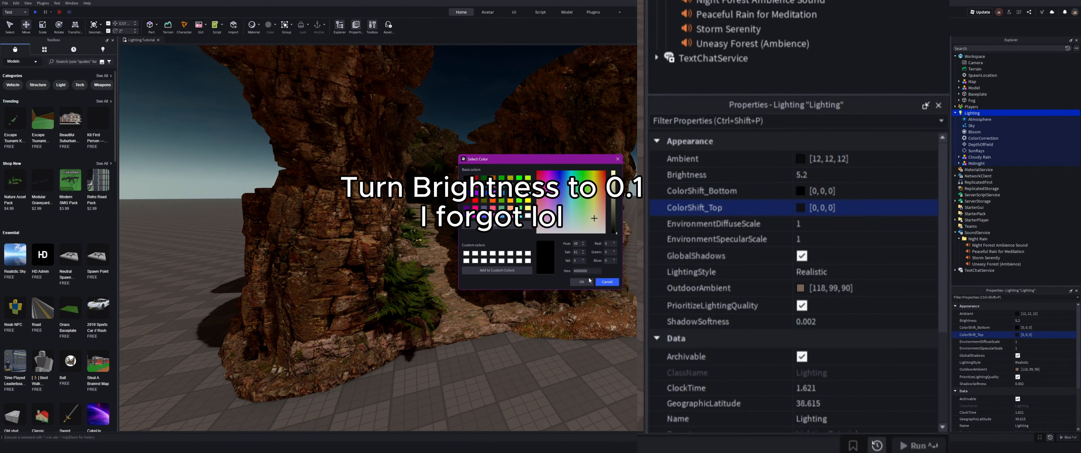
click(585, 283)
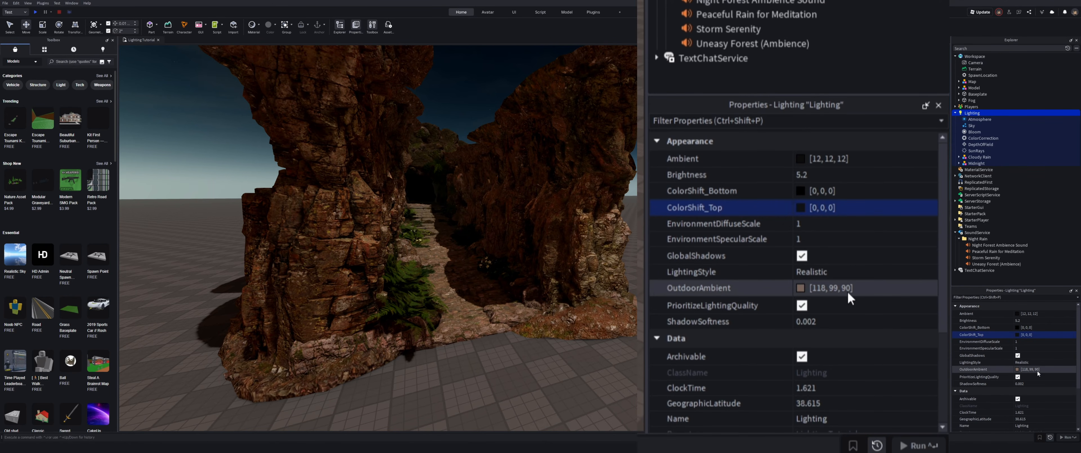
Step: Disable GlobalShadows and set ShadowSoftness to 0
click(802, 255)
click(839, 327)
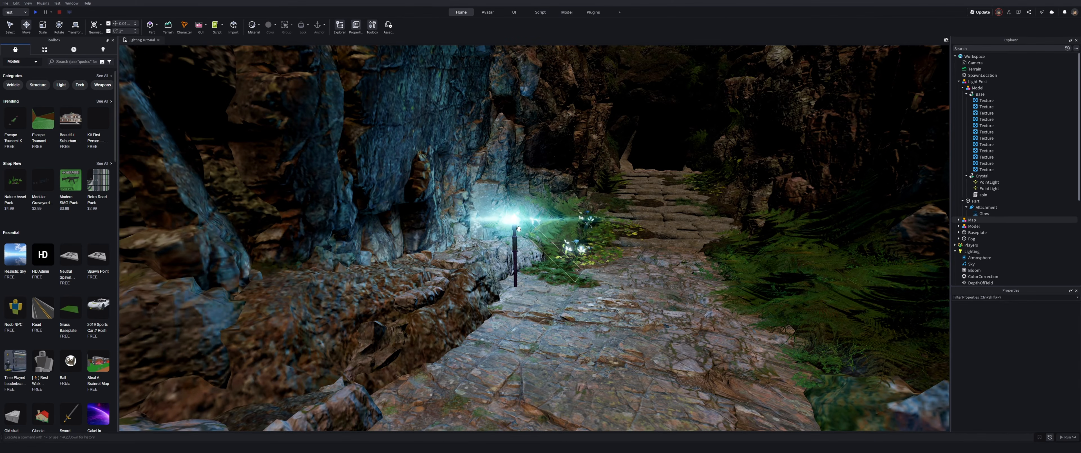
Step: Set the Atmosphere's Density to 0.479 and slide its Offset down to 0
click(514, 218)
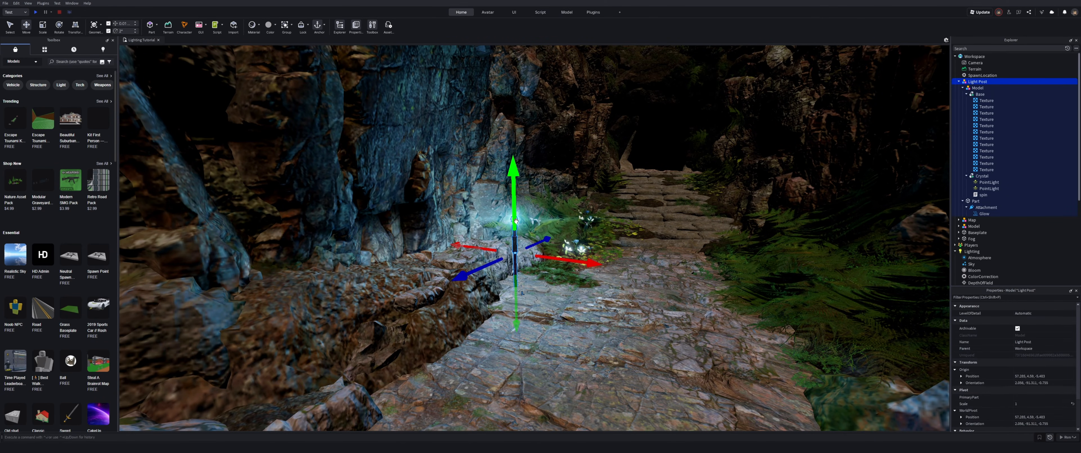
click(989, 181)
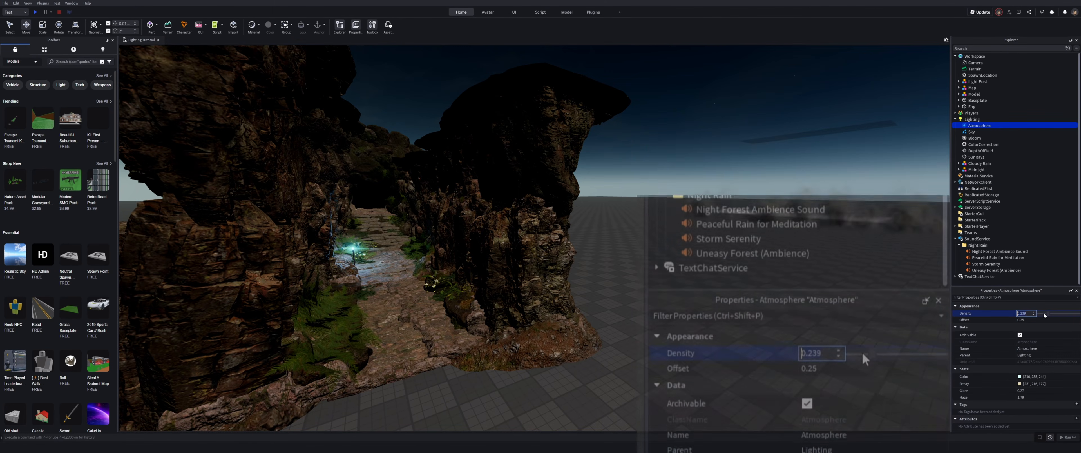
text(0.479)
key(Return)
click(869, 175)
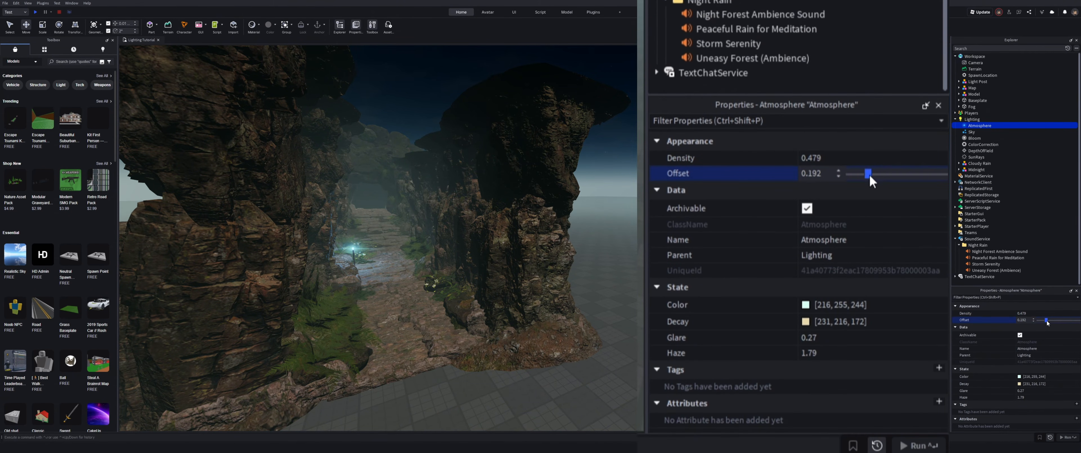
Step: Set the Atmosphere Color to 10, 13, 16 and Decay to 190, 195, 197
click(876, 305)
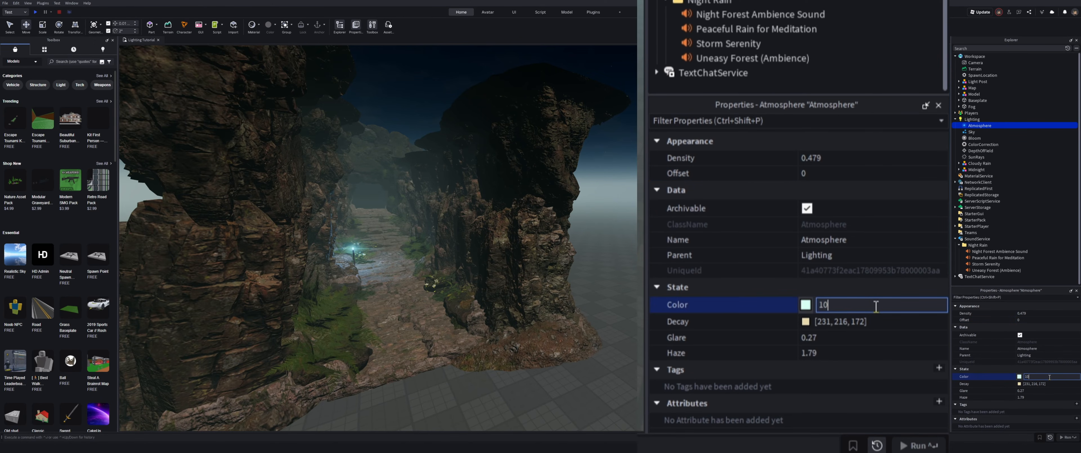
text(10,13,16)
key(Return)
click(876, 322)
text(190, 195, 197)
key(Return)
Step: Set the Atmosphere Glare to 4.02 and Haze to 2.06
click(868, 340)
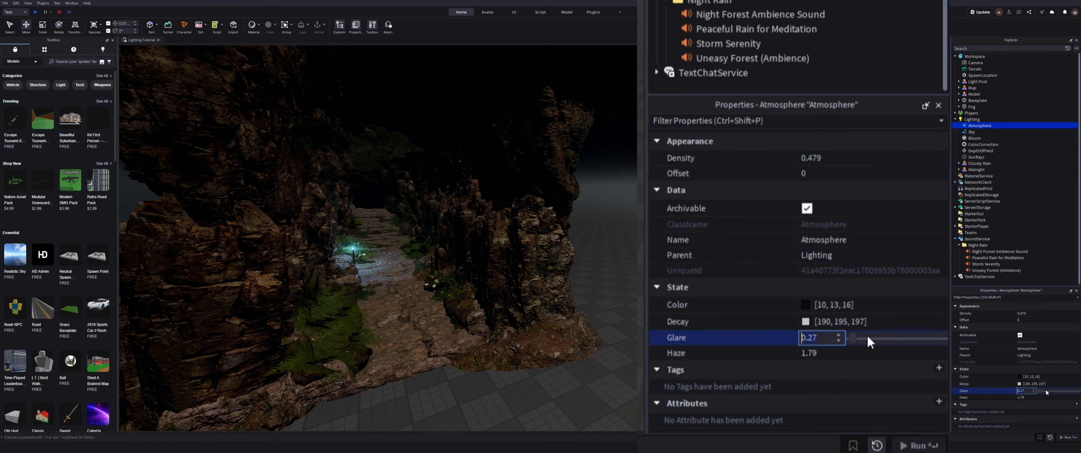
text(4.)
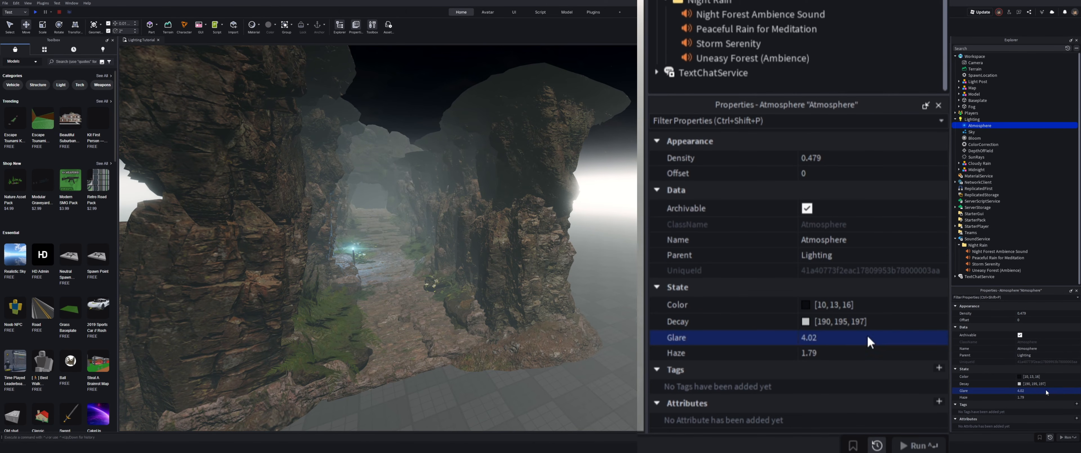
click(861, 353)
text(2.0)
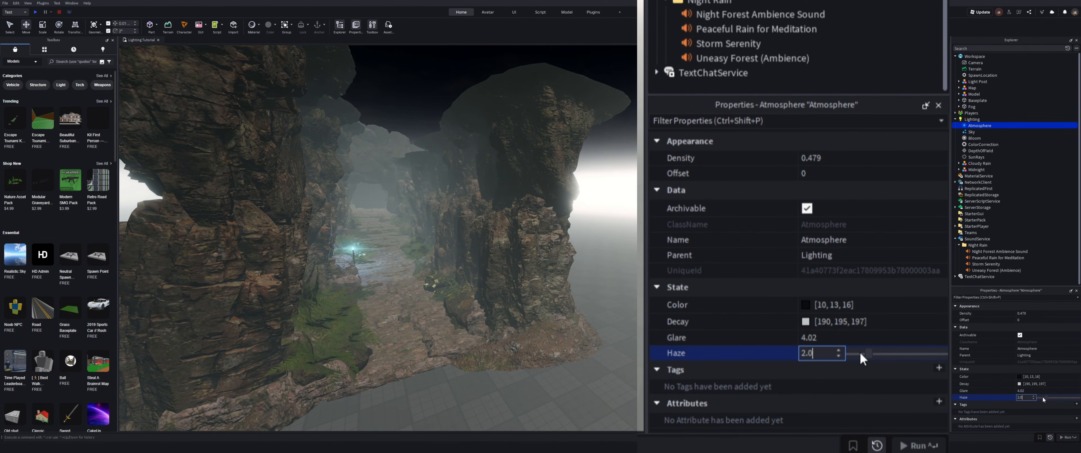
text(6)
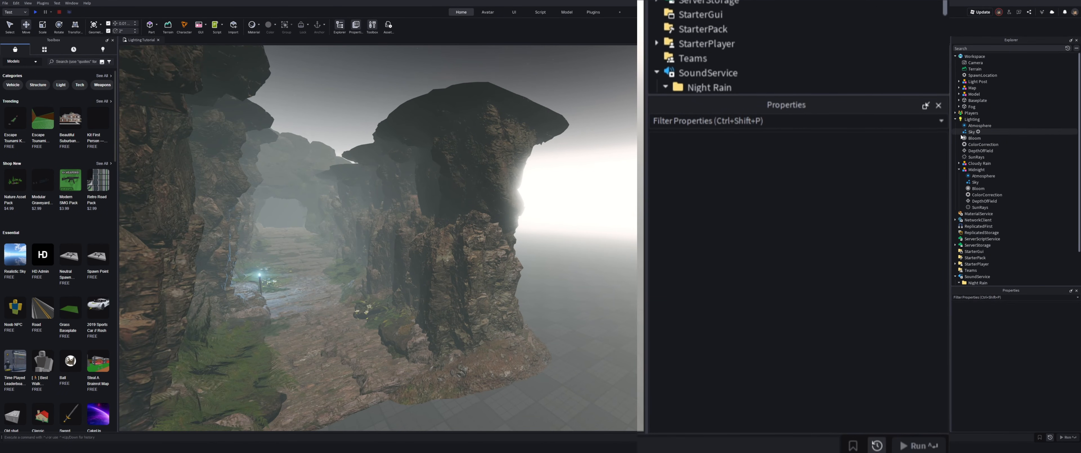
Step: Lower the Lighting Brightness to 0.1
click(969, 120)
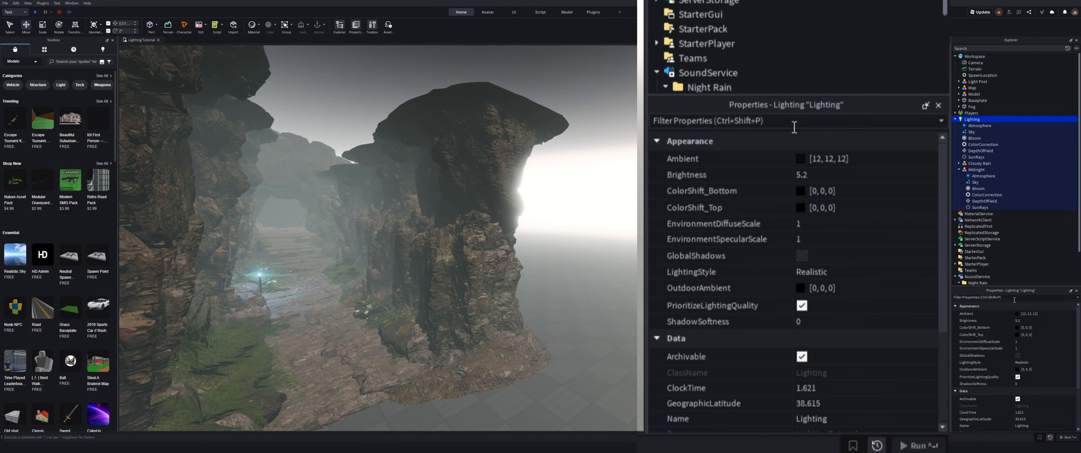
click(1026, 320)
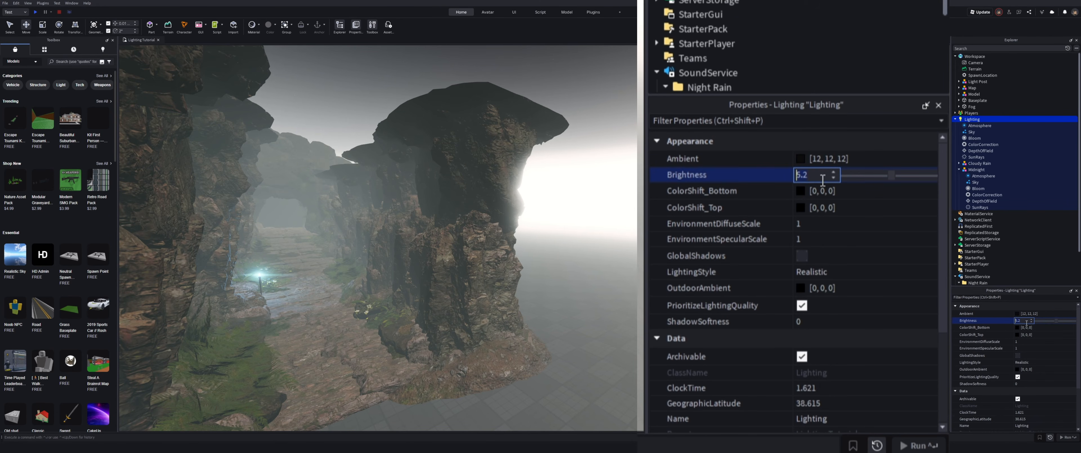
text(0.1)
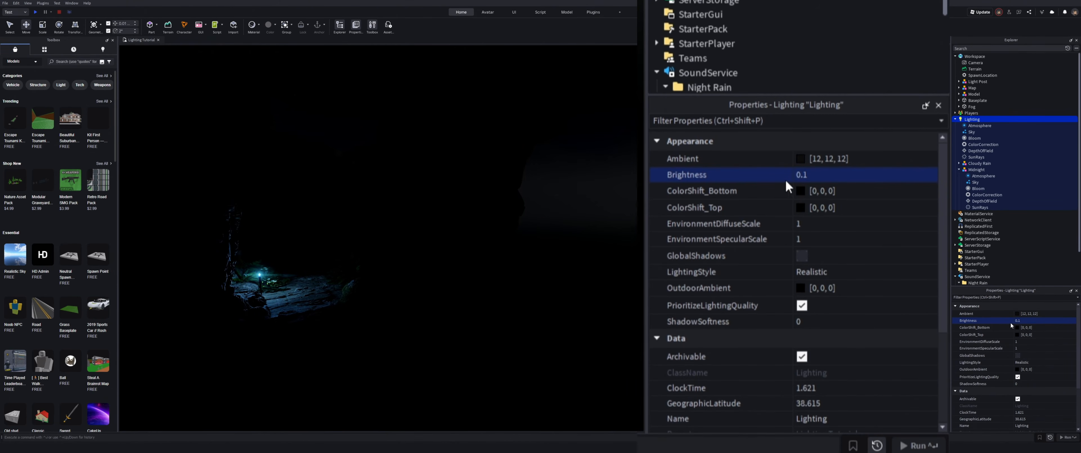
Step: Set the ColorCorrection Contrast and Saturation both to 0
right_drag(714, 235, 844, 235)
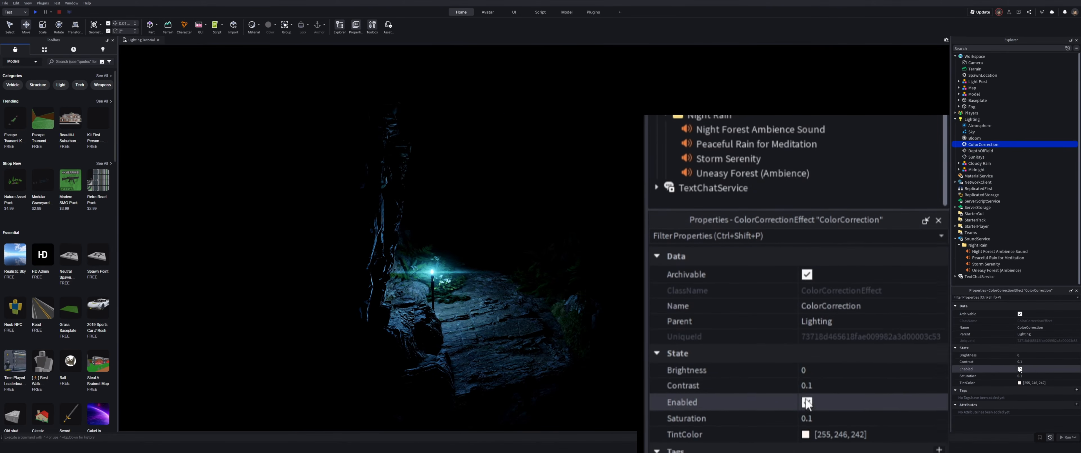
click(1029, 361)
text(0)
key(Return)
click(1036, 377)
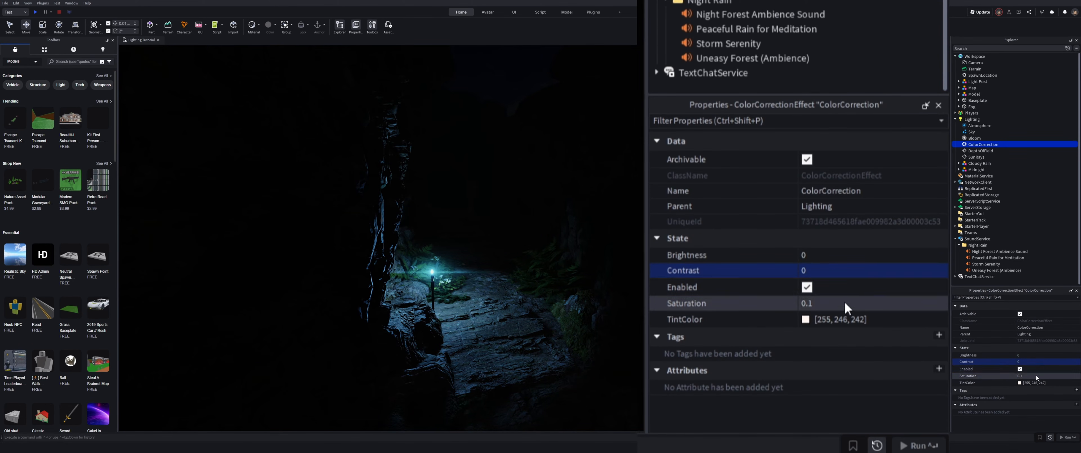
text(0)
key(Return)
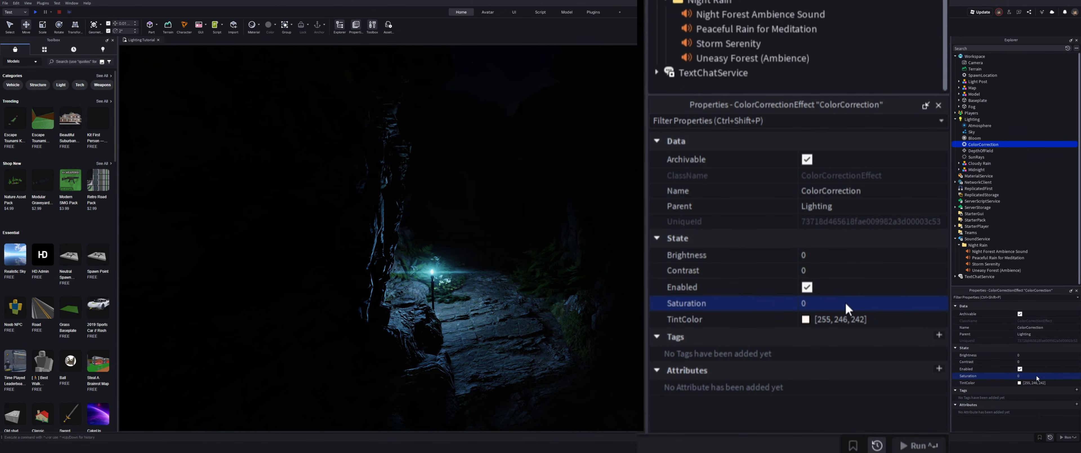
Step: Set the ColorCorrection TintColor to 233, 244, 255
click(1053, 383)
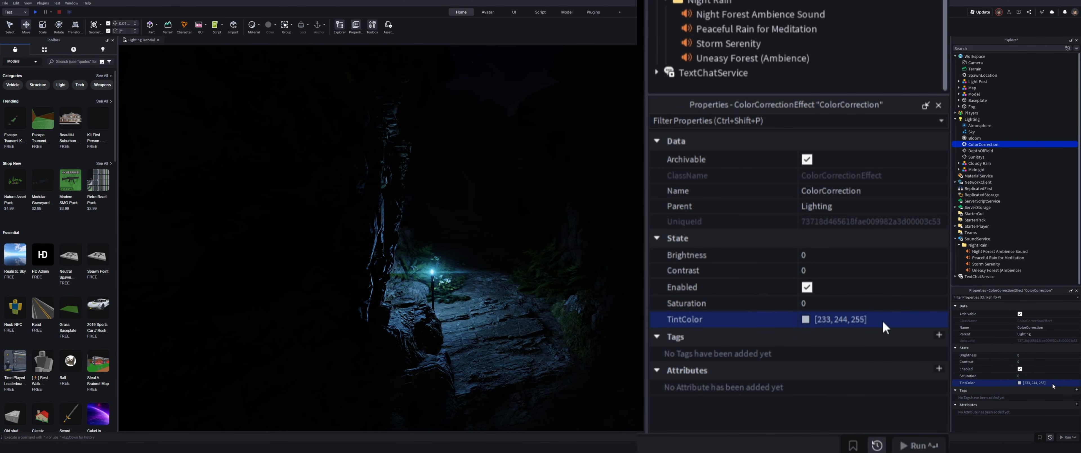
right_drag(793, 248, 774, 261)
key(w)
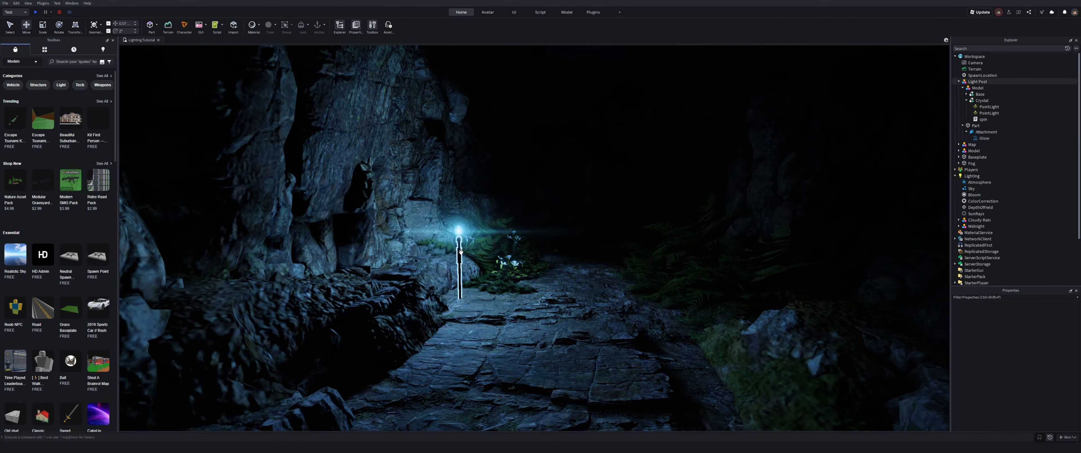
Step: Examine the Light Post crystal's PointLights and the reach of their light
click(459, 269)
click(985, 113)
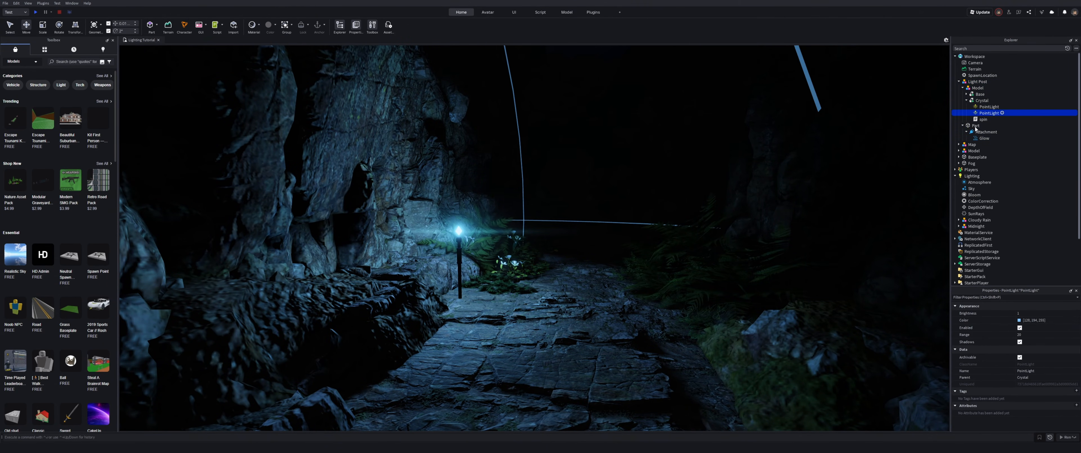
right_drag(780, 292, 771, 295)
click(989, 108)
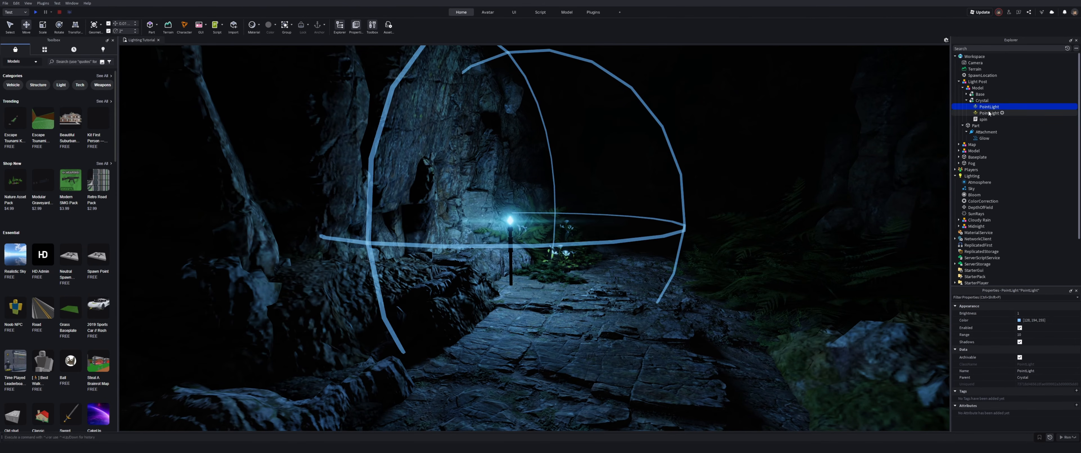
click(990, 113)
click(986, 108)
right_drag(605, 287, 724, 185)
key(w)
key(s)
Step: Set the second PointLight's Brightness to 0.5 and widen its Range slightly
click(990, 113)
key(s)
right_drag(681, 205, 680, 206)
key(w)
right_drag(596, 273, 506, 281)
key(w)
text(0)
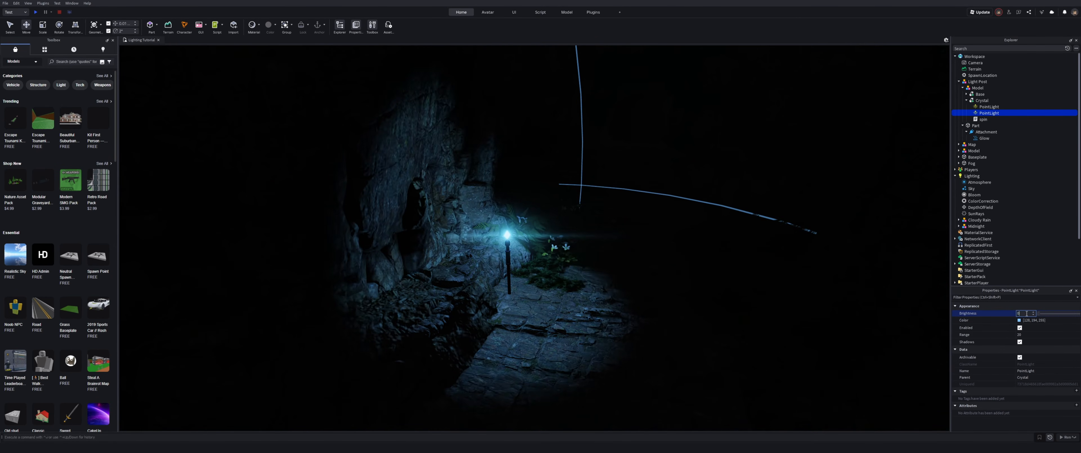
text(.5)
key(Return)
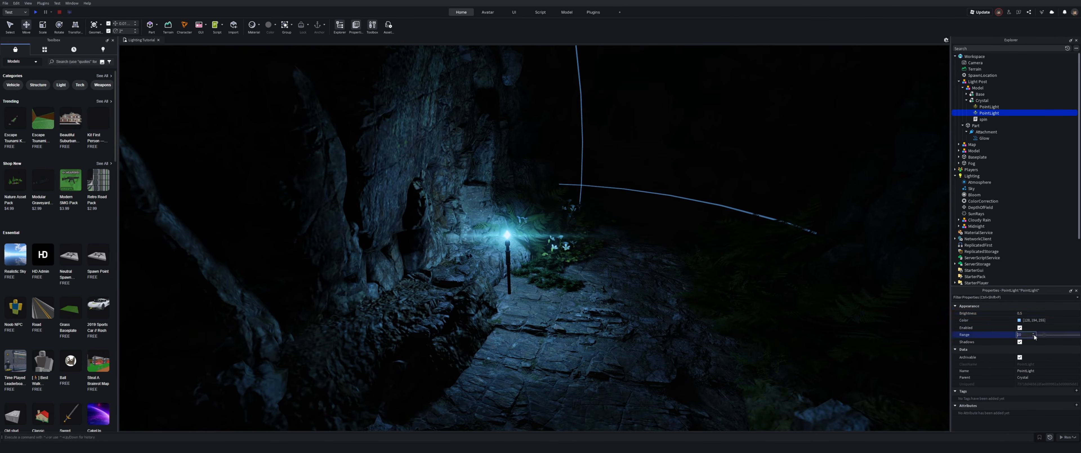
drag(1046, 337, 1056, 338)
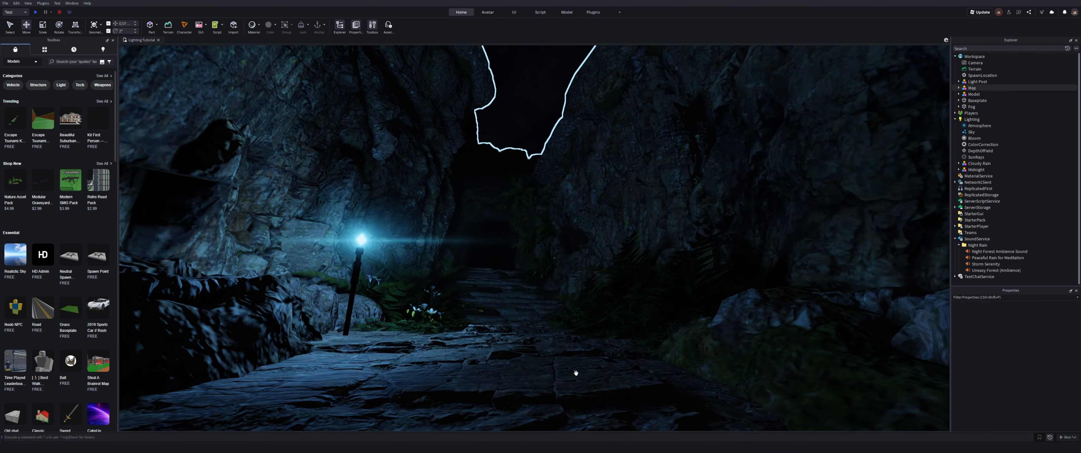
Step: Undo the last change
right_drag(576, 373, 576, 373)
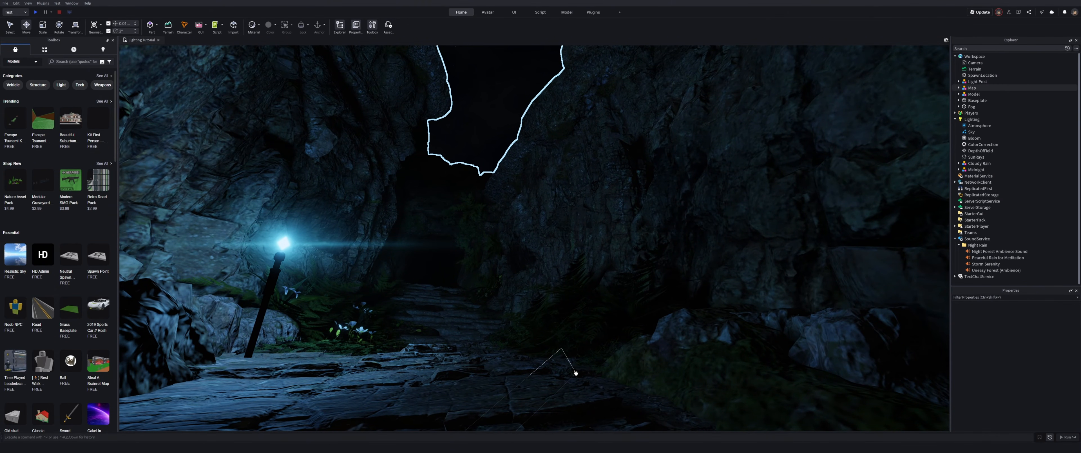
right_drag(576, 373, 575, 373)
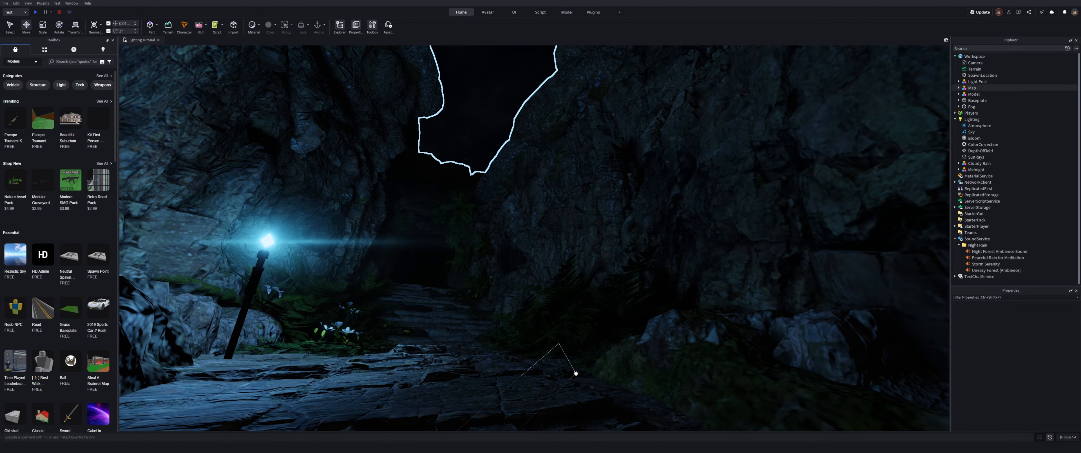
right_drag(576, 373, 575, 373)
key(ctrl+z)
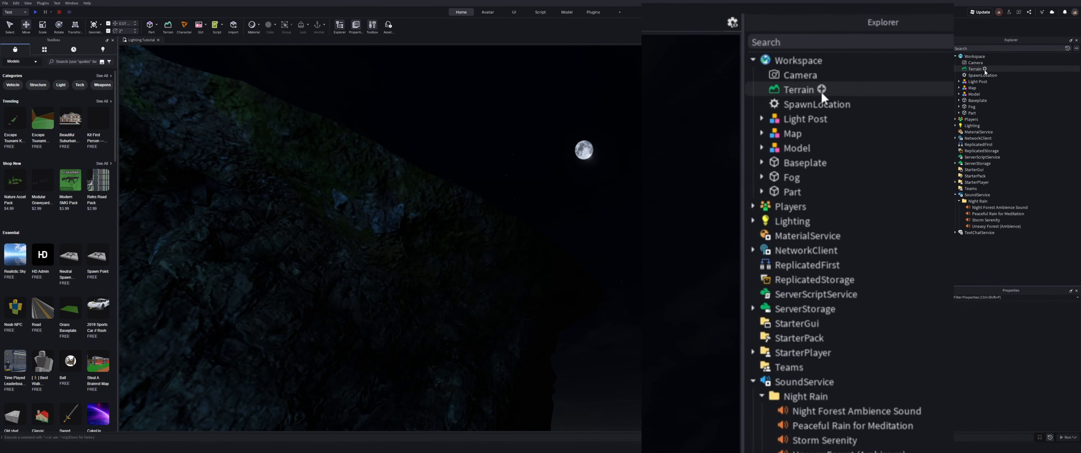
Step: Insert a Clouds object into Terrain and select it
click(821, 88)
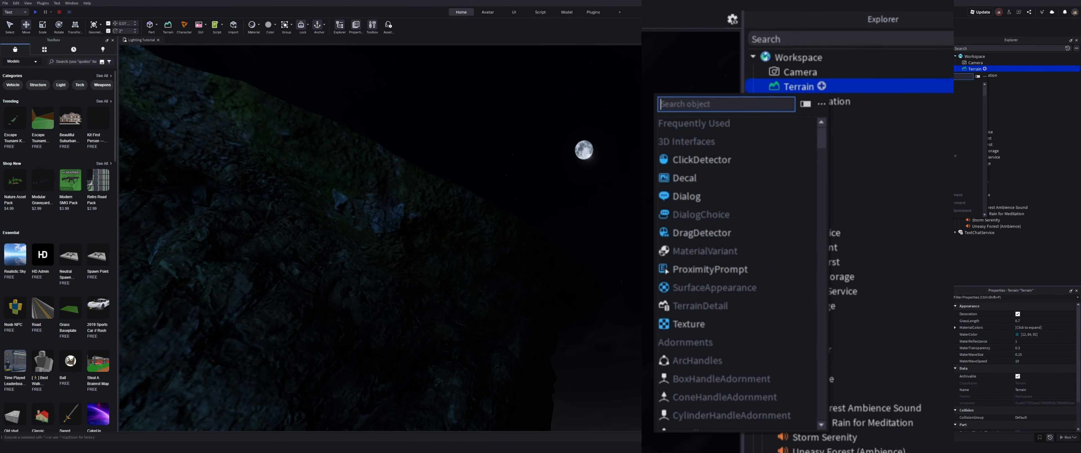
text(cloud)
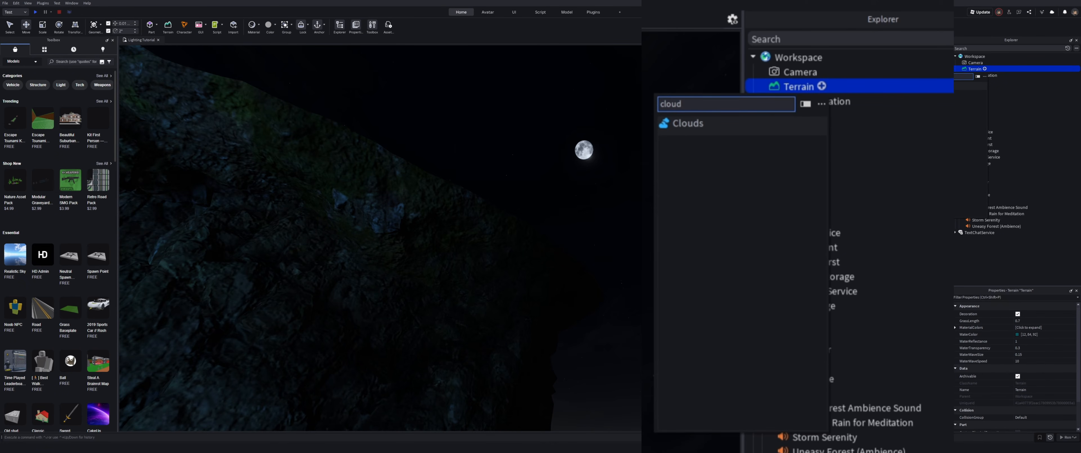
key(Return)
click(973, 76)
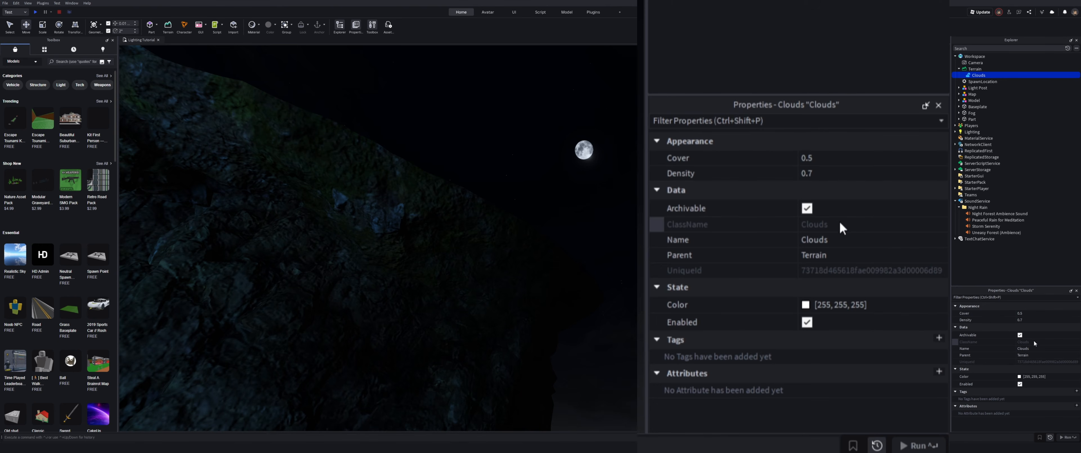
Step: Set the Clouds Cover to about 0.75 and Density to 1, opening and closing the Color picker unchanged
click(848, 160)
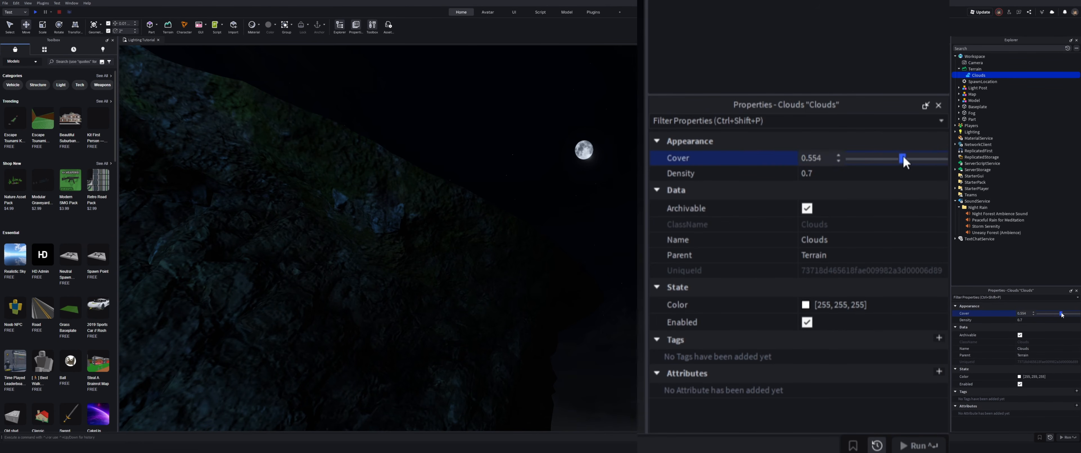
drag(902, 160, 922, 160)
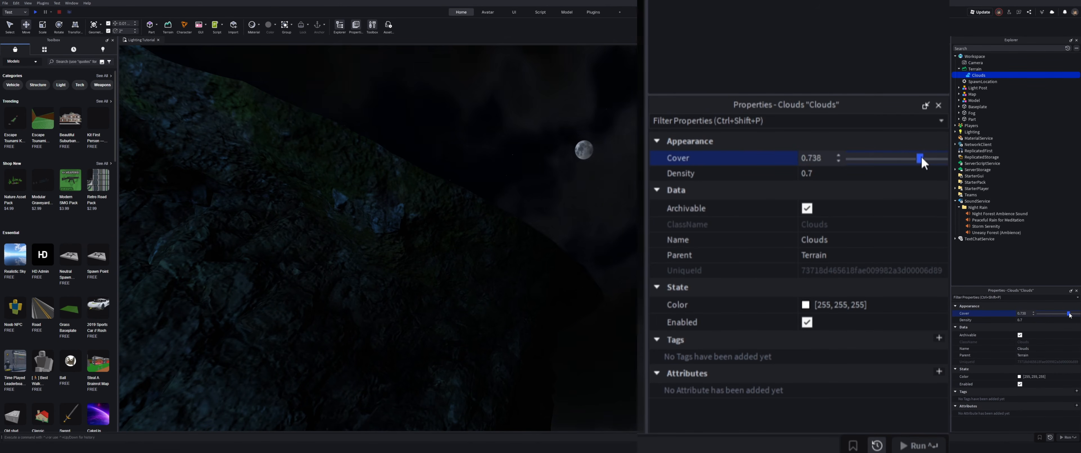
click(900, 171)
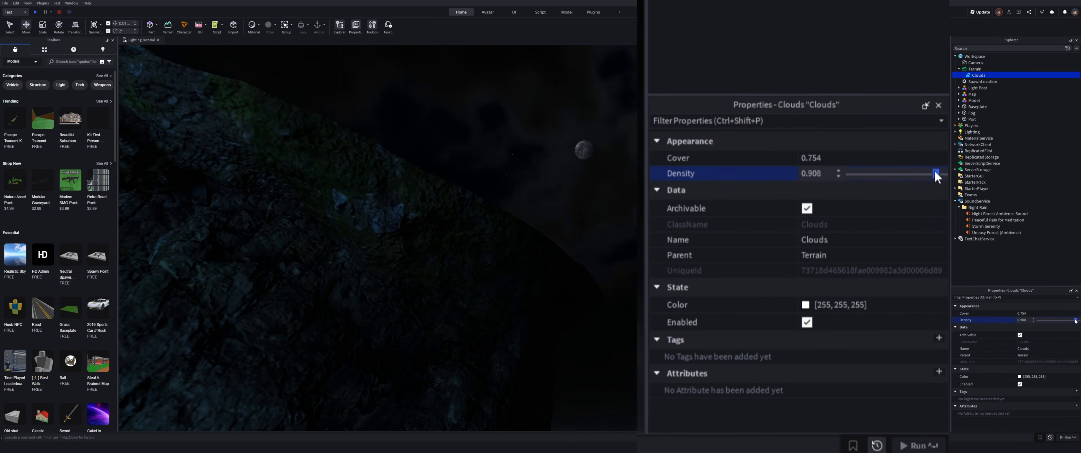
drag(939, 176, 946, 174)
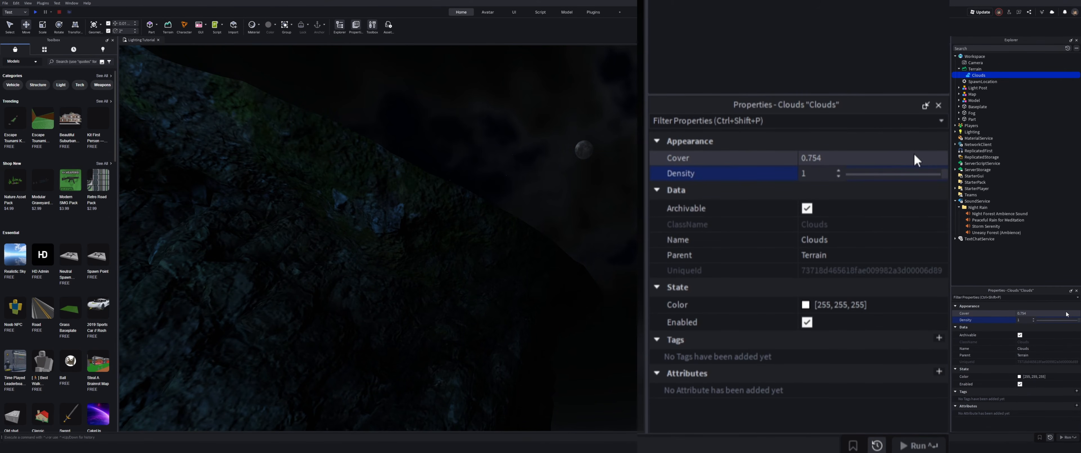
click(806, 304)
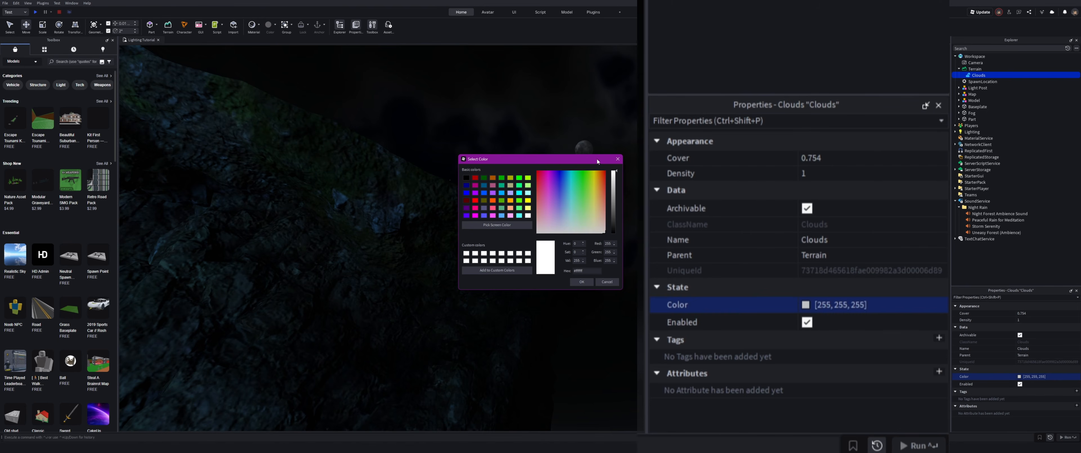
click(617, 159)
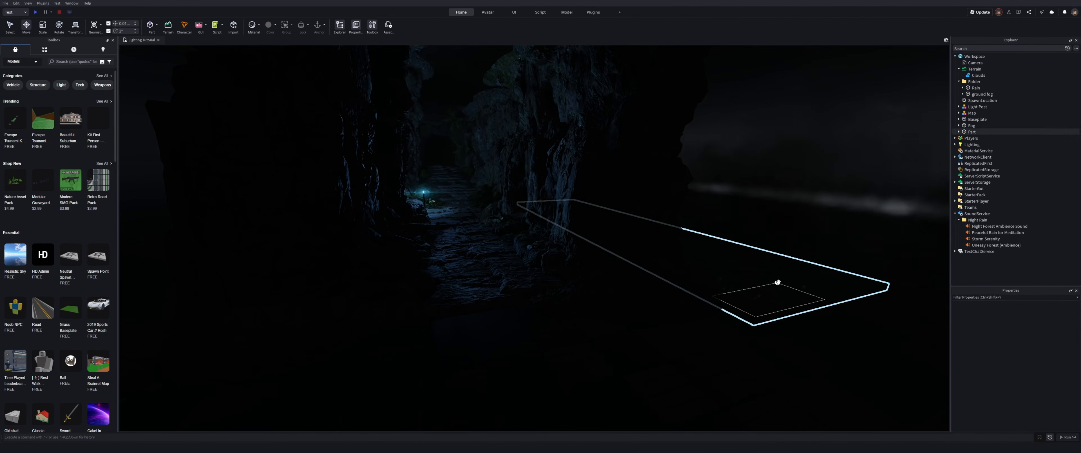
Step: Position and rotate the fog Part in the canyon, duplicate it along the path and set its ParticleEmitter emission value to 130
drag(777, 283, 445, 230)
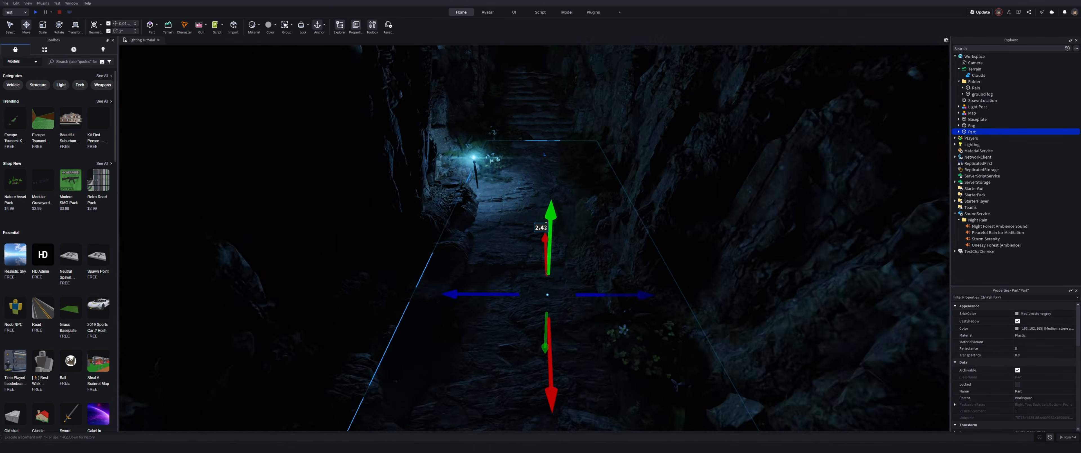
drag(422, 351, 442, 344)
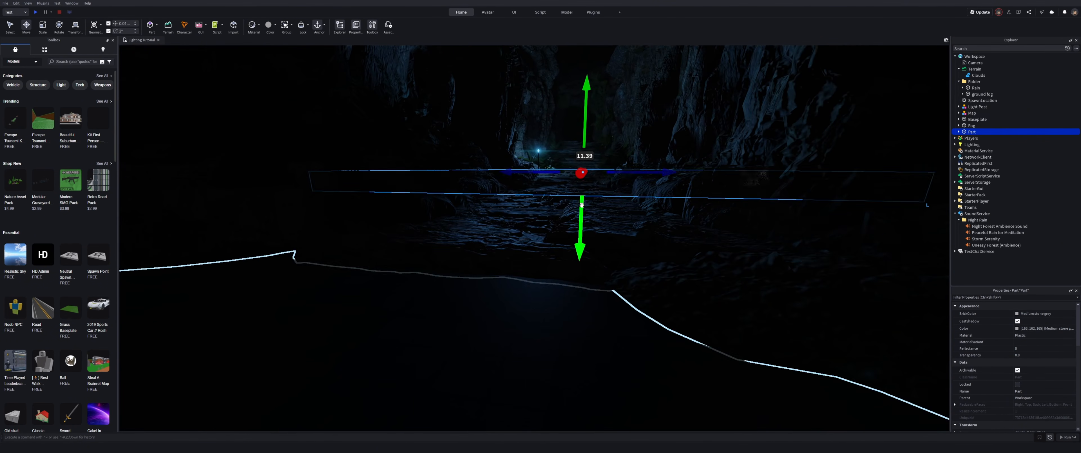
drag(580, 176, 582, 215)
key(ctrl+2)
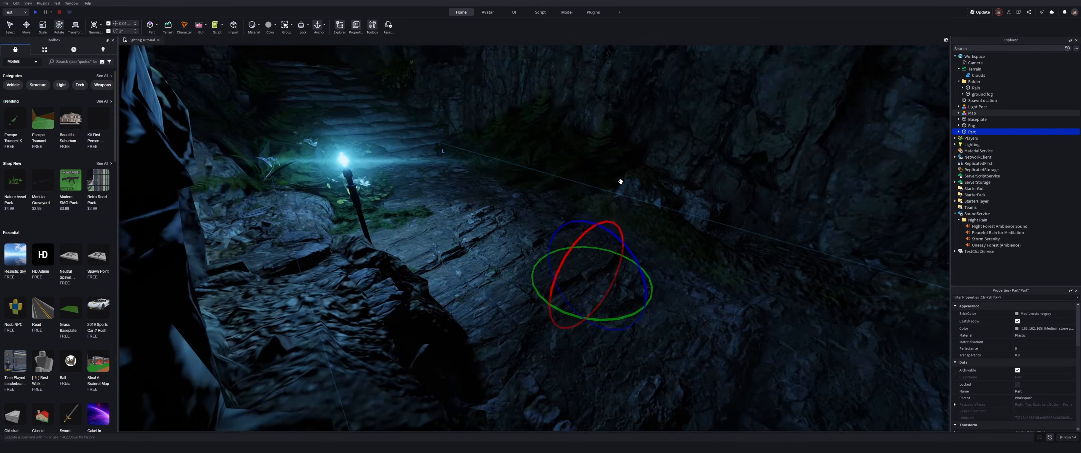
key(ctrl+3)
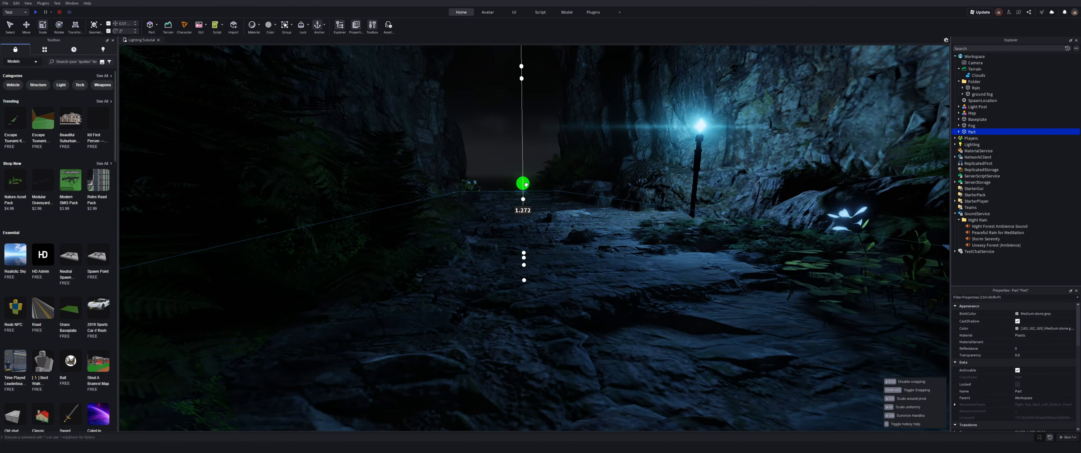
key(ctrl+2)
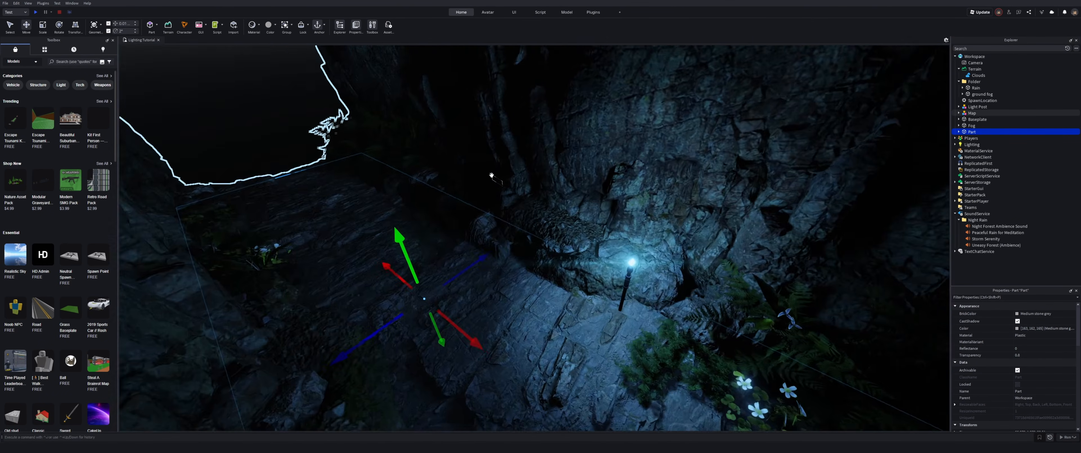
key(ctrl+d)
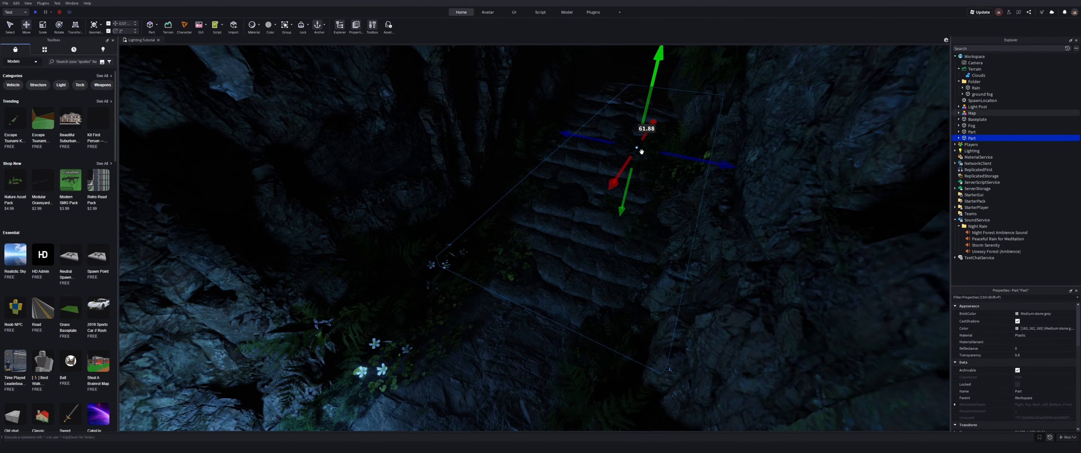
drag(641, 151, 603, 155)
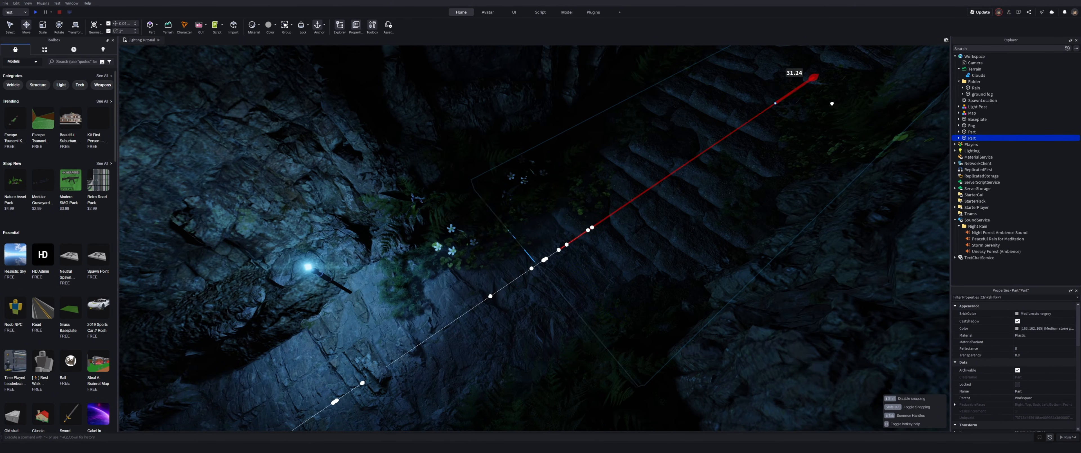
key(ctrl+4)
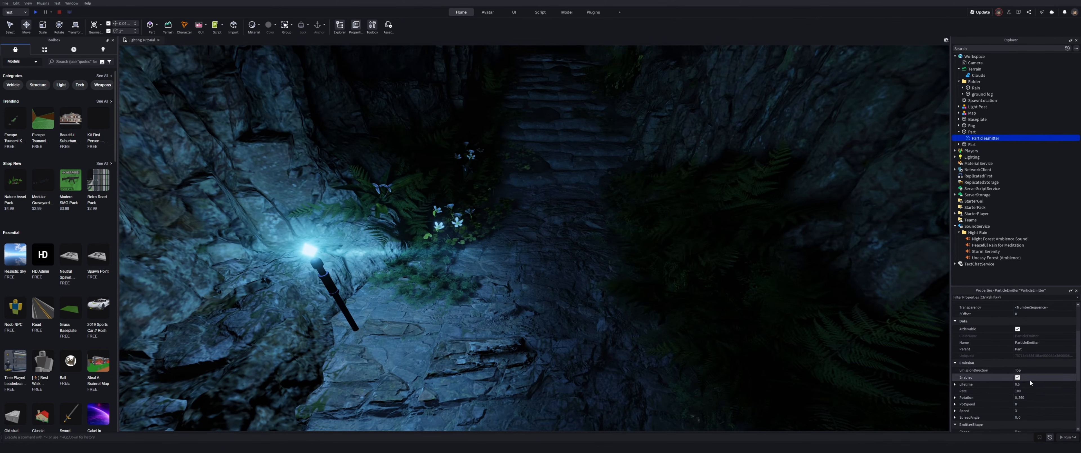
text(130)
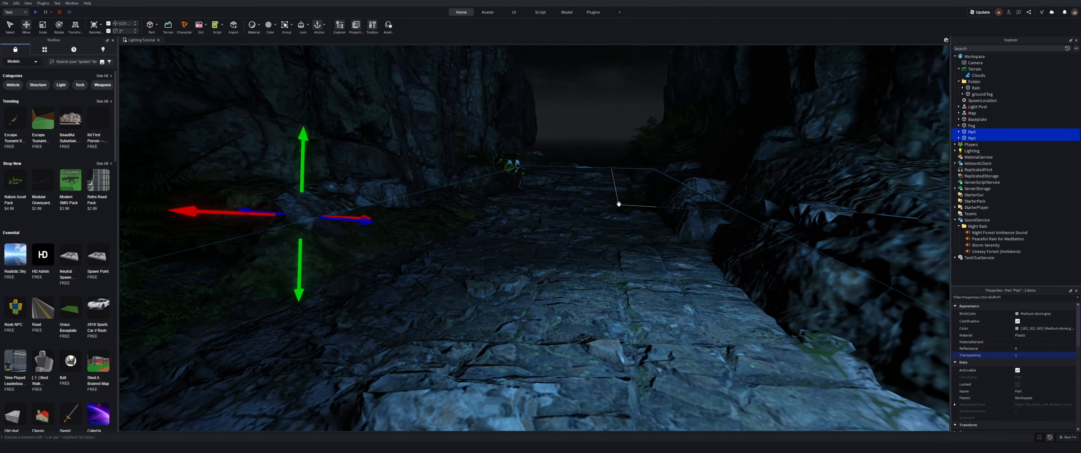
Step: Select the Fog part in Workspace and move it further into the canyon
click(959, 138)
click(972, 144)
scroll(1017, 343, down, 3)
click(959, 131)
click(975, 138)
click(1024, 351)
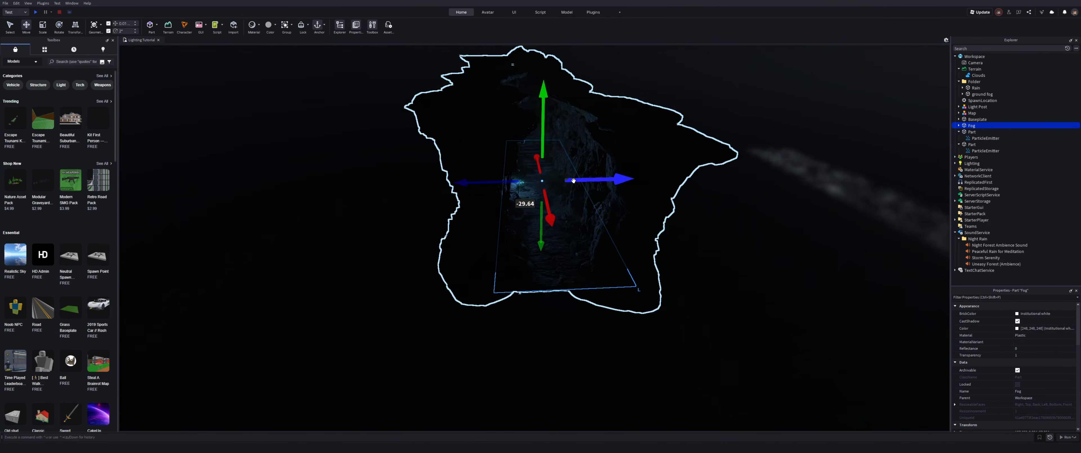
drag(571, 110, 578, 134)
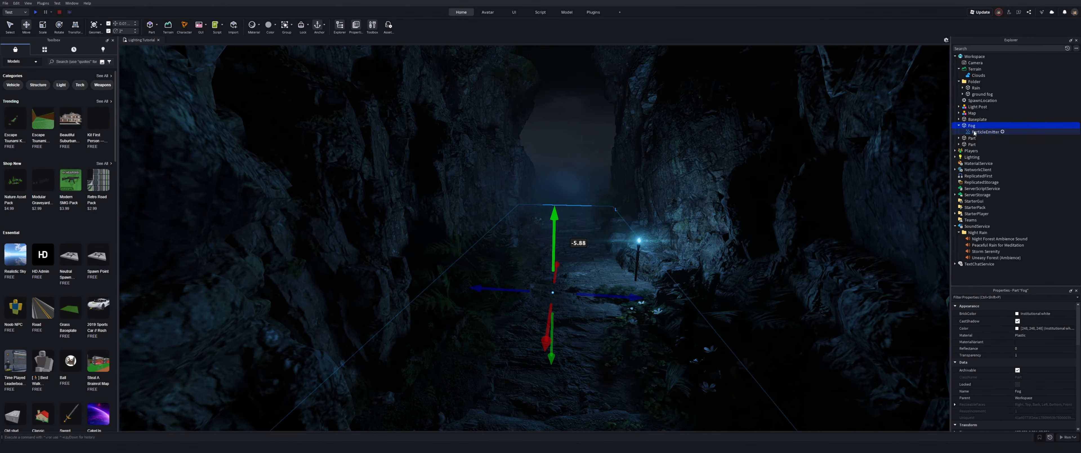
Step: Adjust the Fog ParticleEmitter's LightEmission and Color settings
click(975, 132)
click(1048, 323)
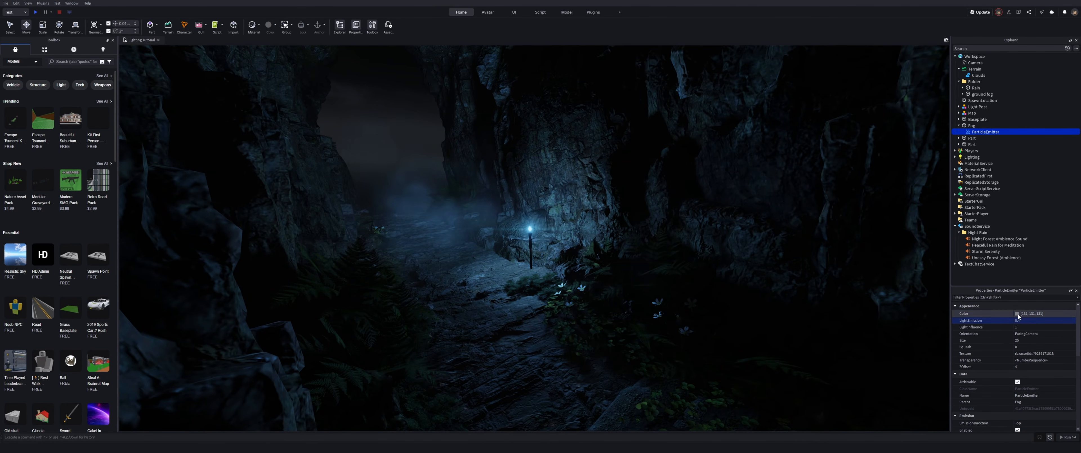
click(1018, 315)
drag(745, 300, 745, 267)
click(719, 383)
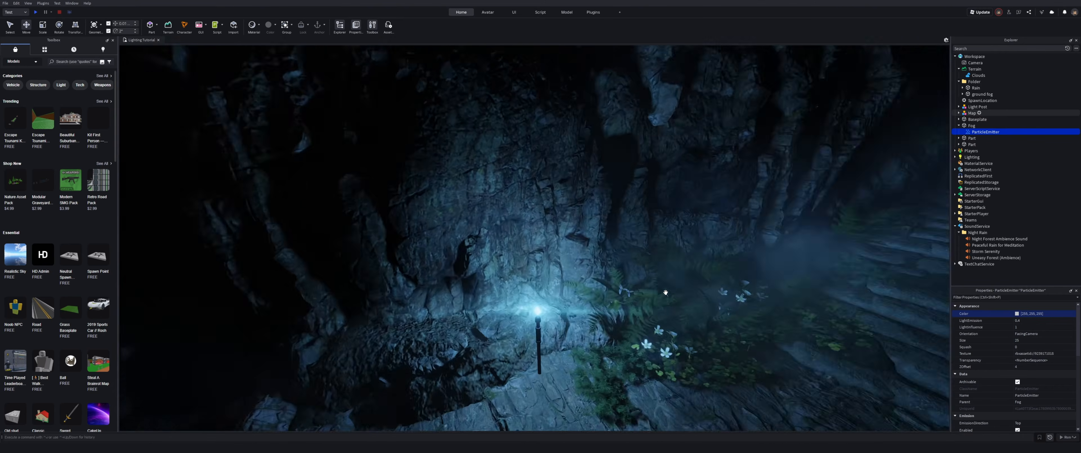
right_drag(641, 289, 639, 290)
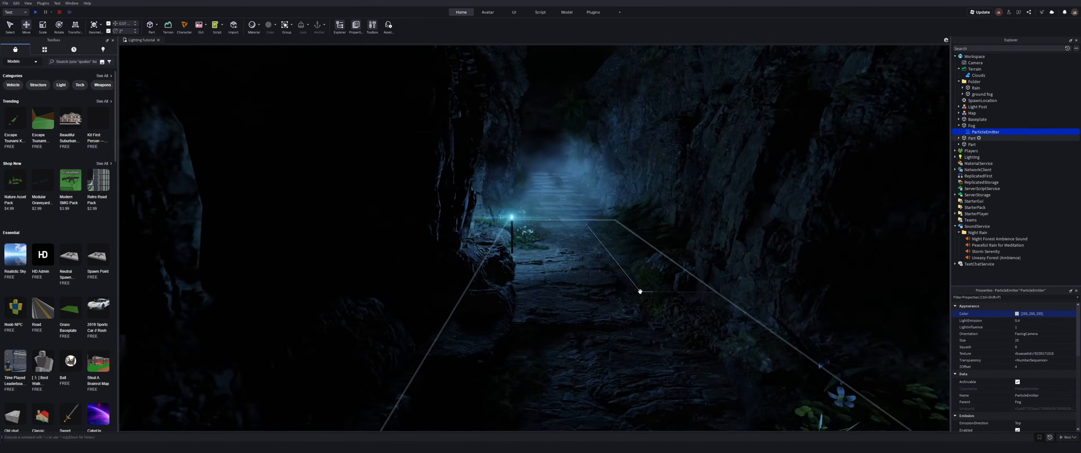
Step: Reposition the Fog emitter parts along the canyon path
double_click(971, 126)
click(741, 179)
right_drag(741, 179, 743, 185)
click(628, 217)
drag(628, 218, 558, 227)
click(1028, 356)
right_drag(580, 174, 582, 179)
Step: Move and scale the Rain part above the canyon
key(w)
drag(582, 179, 580, 236)
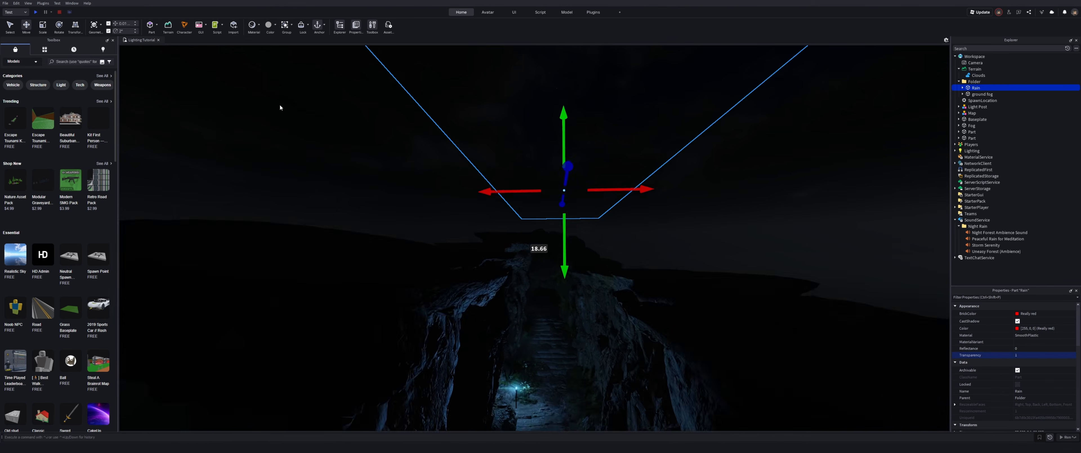
right_drag(485, 169, 487, 174)
key(ctrl+3)
drag(592, 150, 610, 149)
right_drag(549, 205, 544, 204)
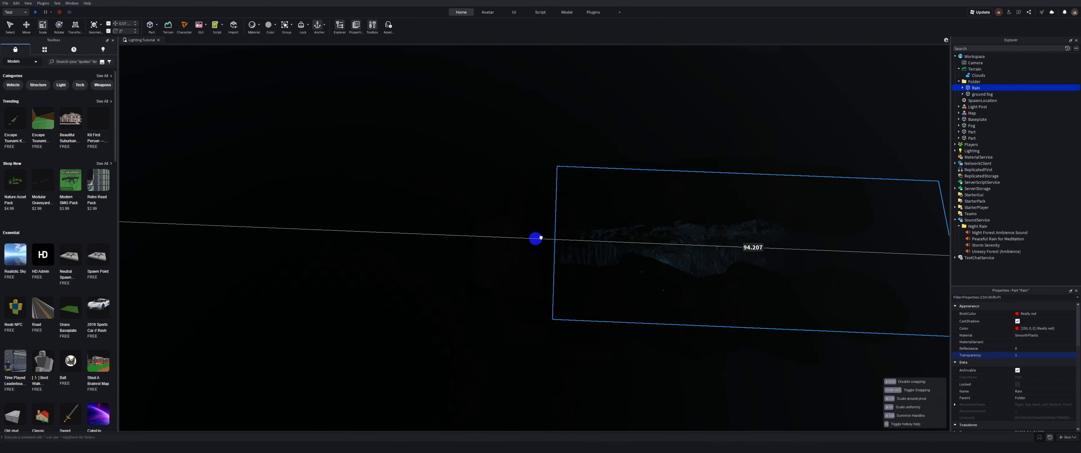
drag(538, 238, 572, 254)
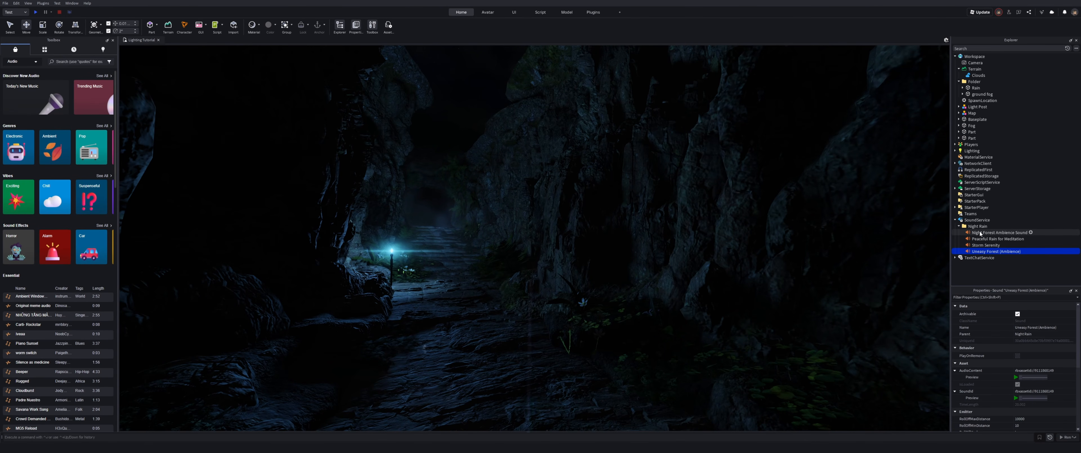
Step: Examine the Night Rain sound objects in SoundService
click(980, 233)
click(986, 245)
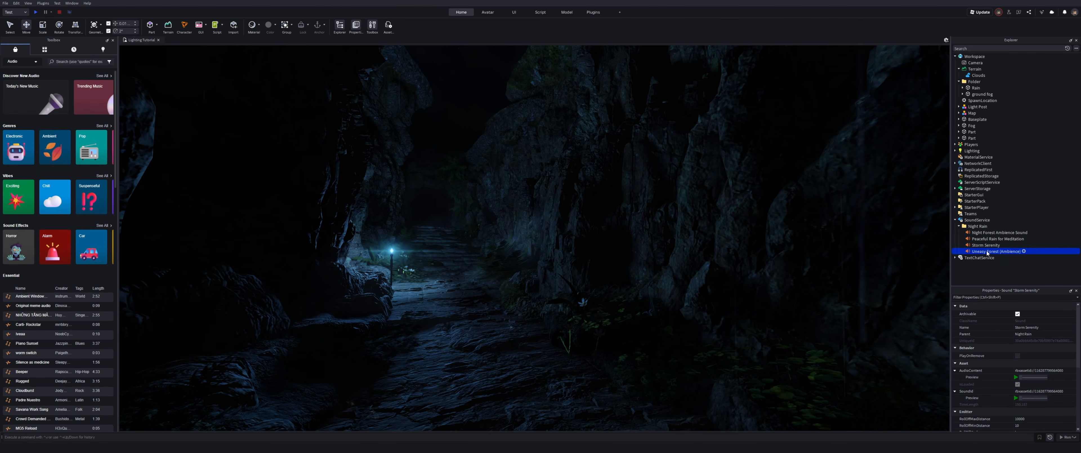
click(988, 238)
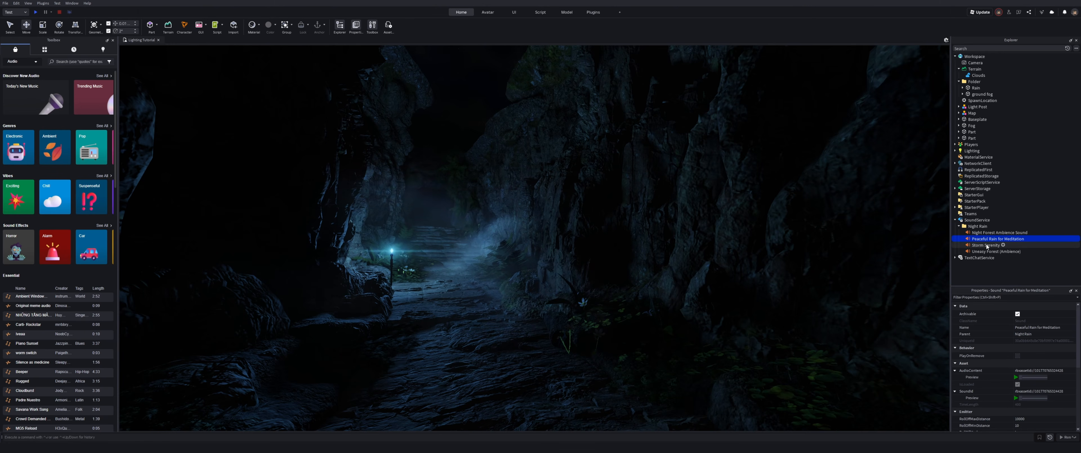
click(986, 246)
right_drag(703, 224, 695, 222)
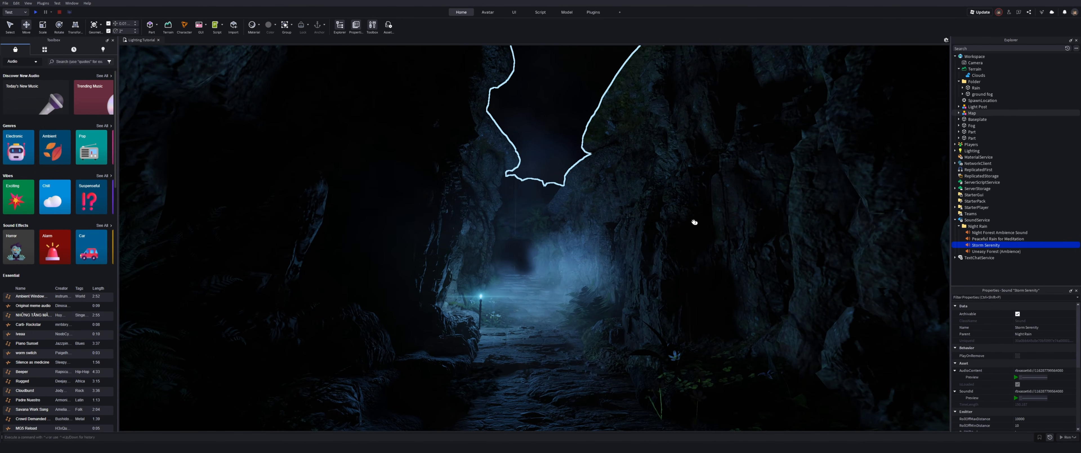